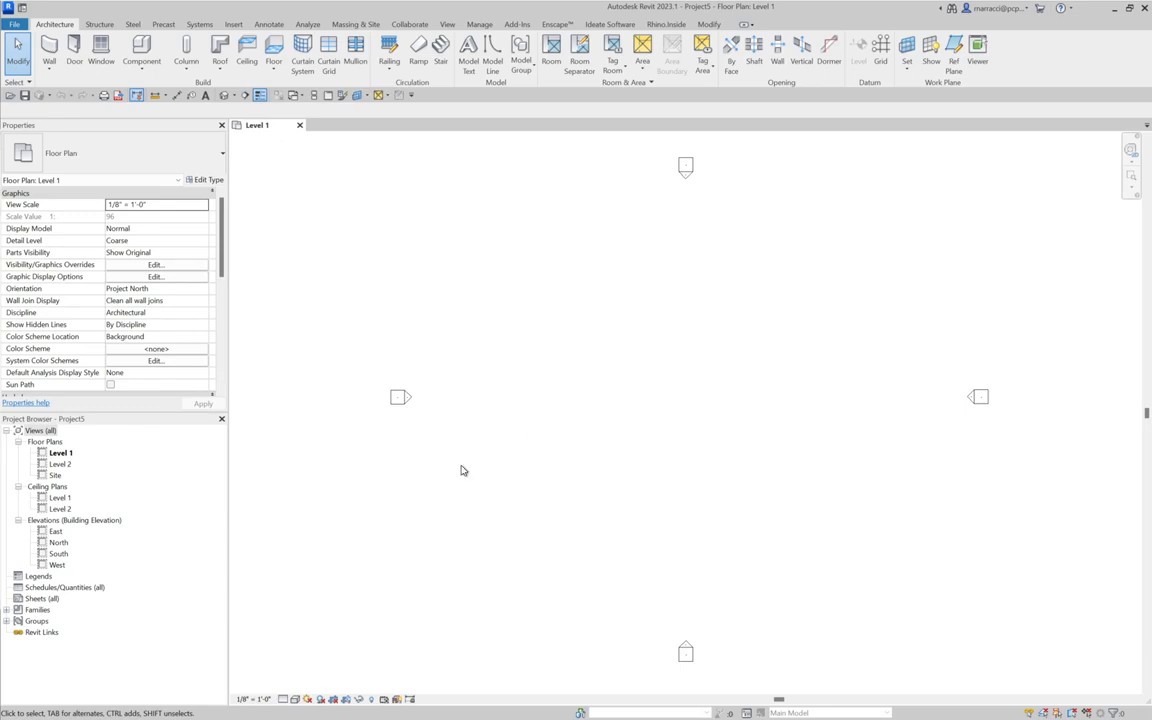
- Create a new sheet using the E1 30x42 Horizontal titleblock
{"action": "left_click", "coordinate": [40, 598]}
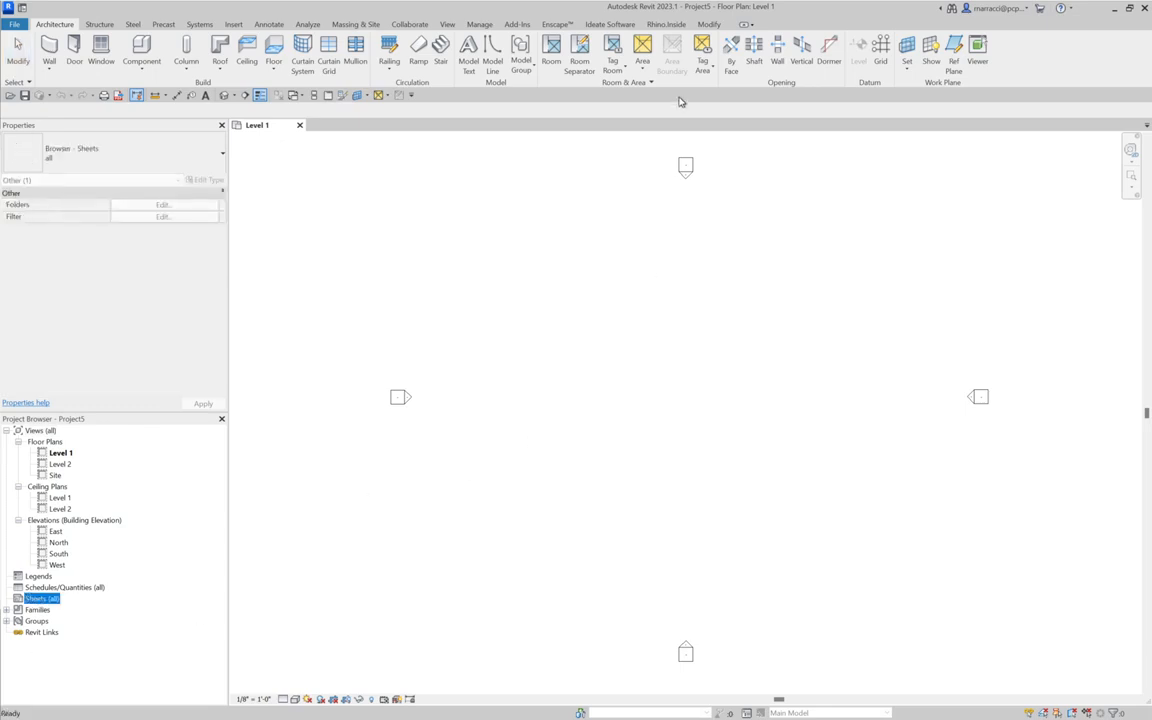
{"action": "left_click", "coordinate": [447, 24]}
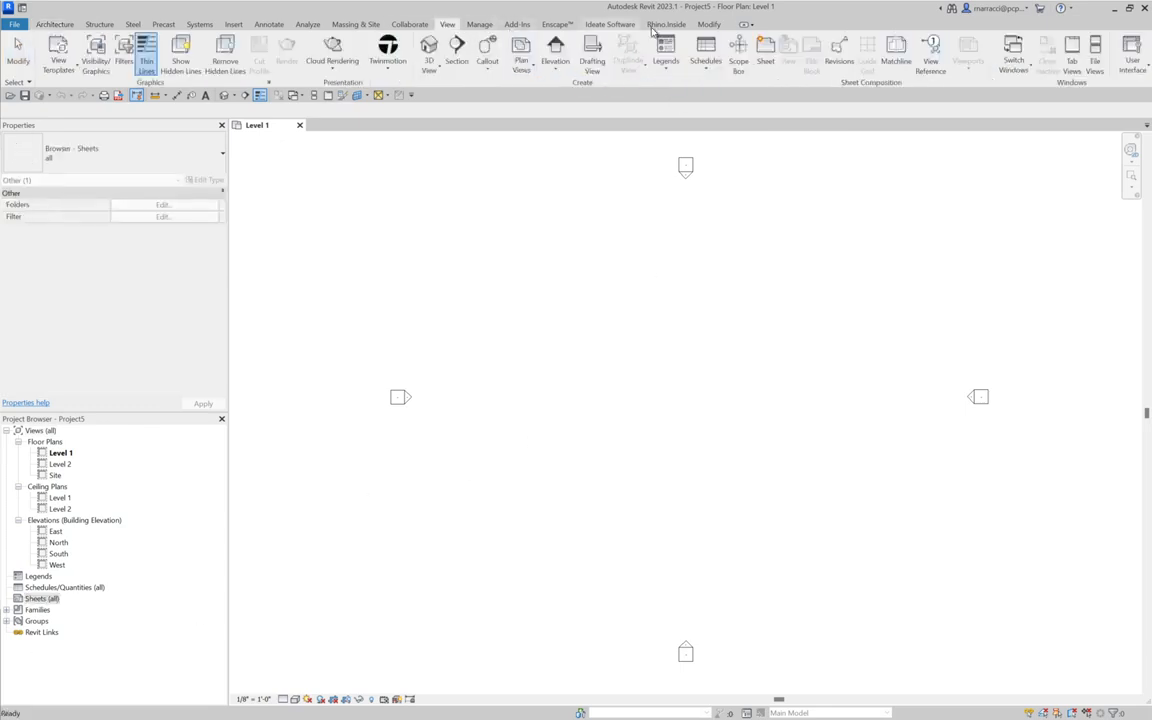
{"action": "left_click", "coordinate": [765, 52]}
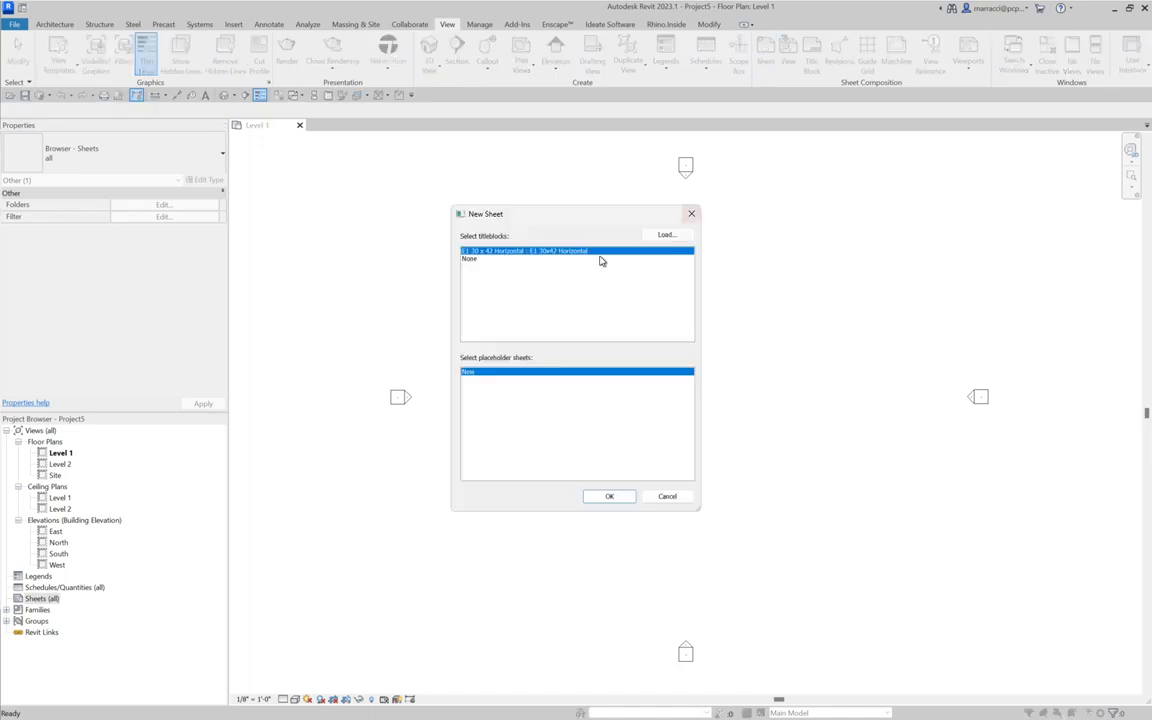
{"action": "left_click", "coordinate": [609, 496]}
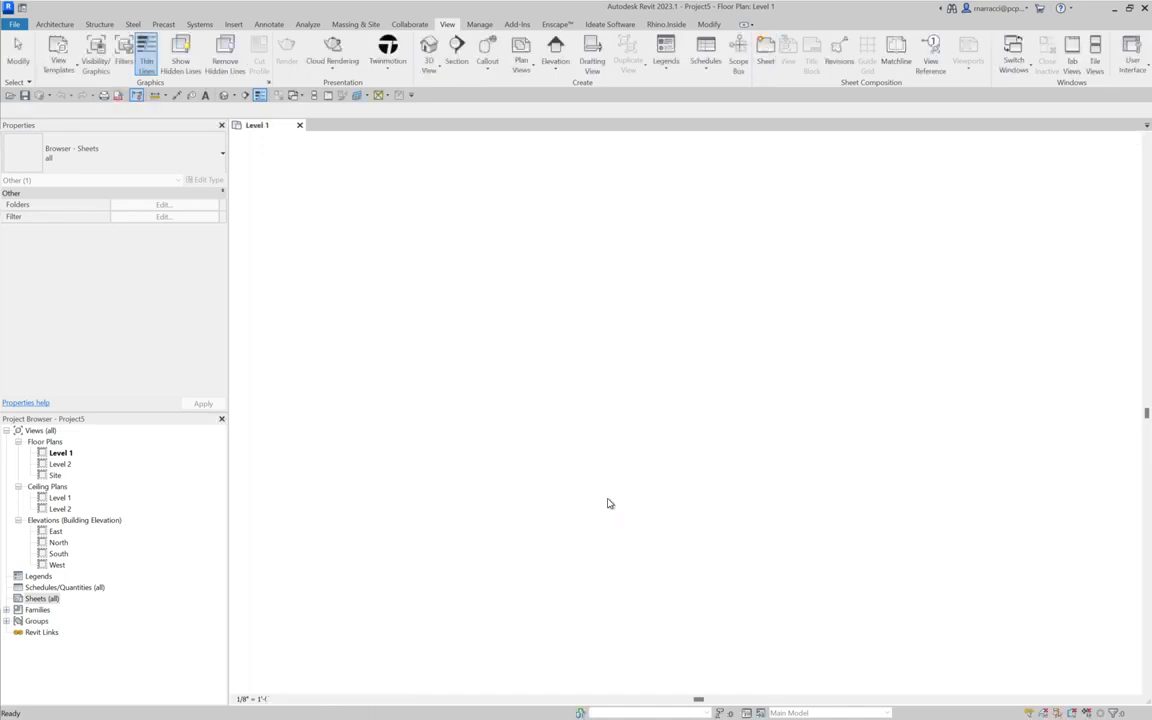
- Renumber the new sheet as A0.001 and rename it Sheet List
{"action": "left_click", "coordinate": [8, 598]}
{"action": "left_click", "coordinate": [37, 610]}
{"action": "right_click", "coordinate": [37, 610]}
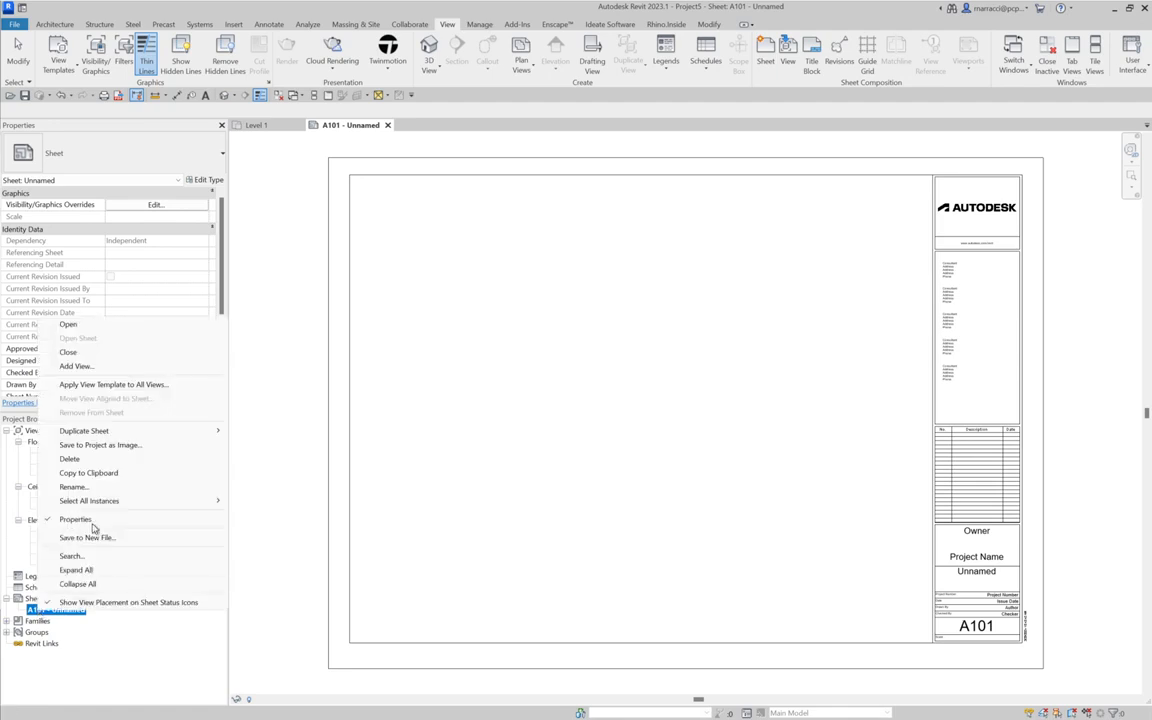
{"action": "left_click", "coordinate": [90, 485]}
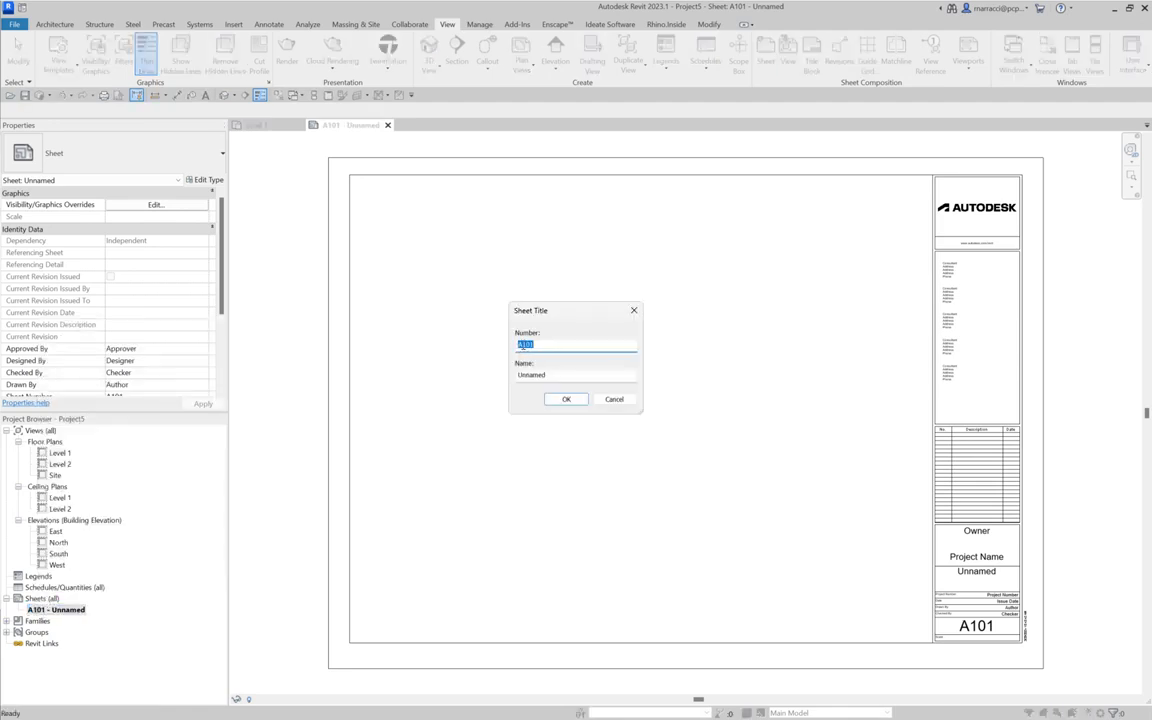
{"action": "left_click_drag", "start_coordinate": [521, 345], "coordinate": [600, 351]}
{"action": "type", "text": "0"}
{"action": "double_click", "coordinate": [520, 376]}
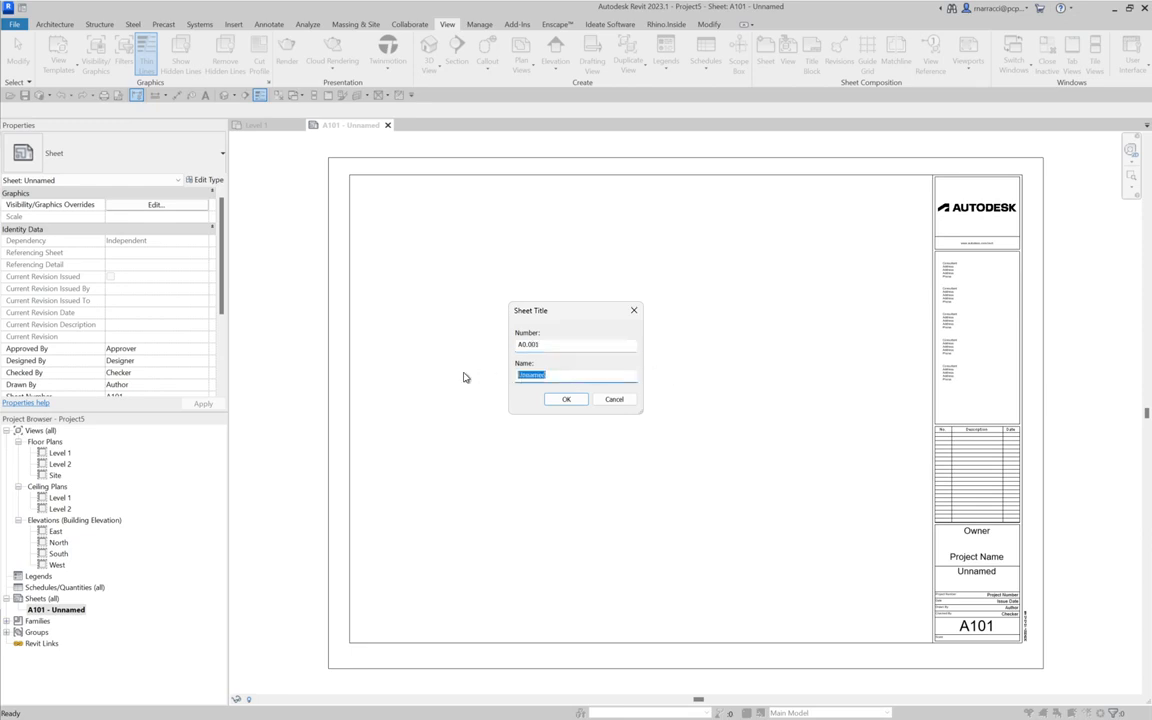
{"action": "type", "text": "Sheet List"}
{"action": "left_click", "coordinate": [568, 399]}
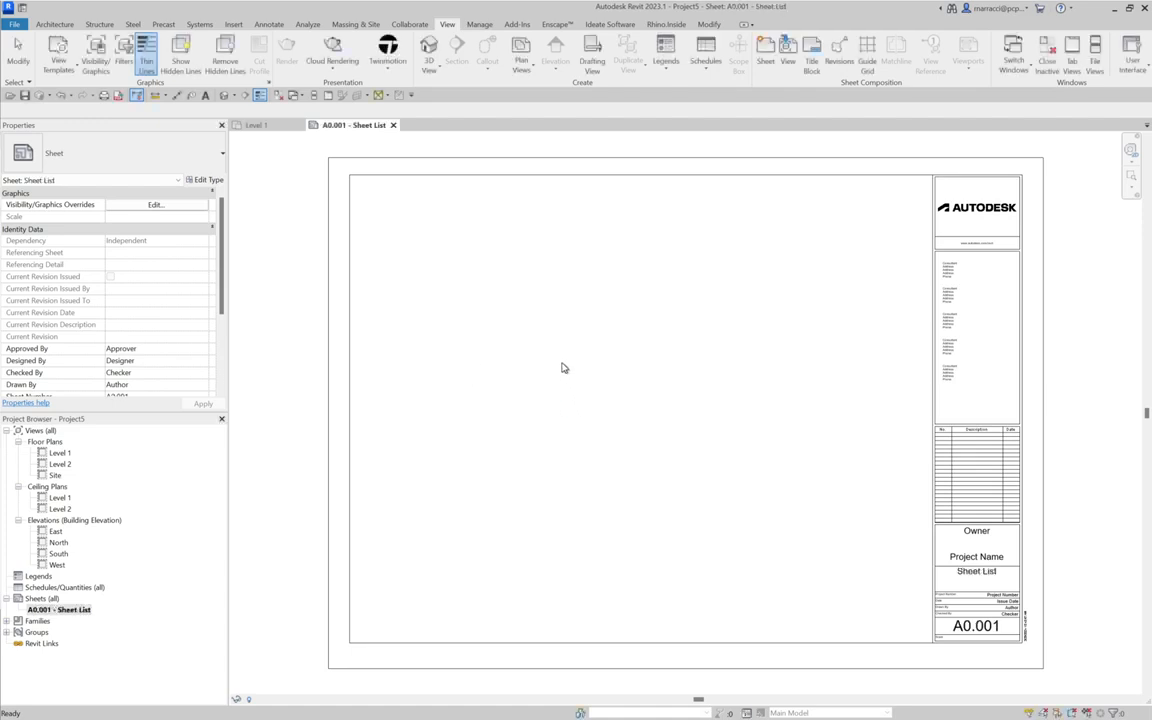
- Launch Ideate BIMLink and start a new link
{"action": "left_click", "coordinate": [600, 25]}
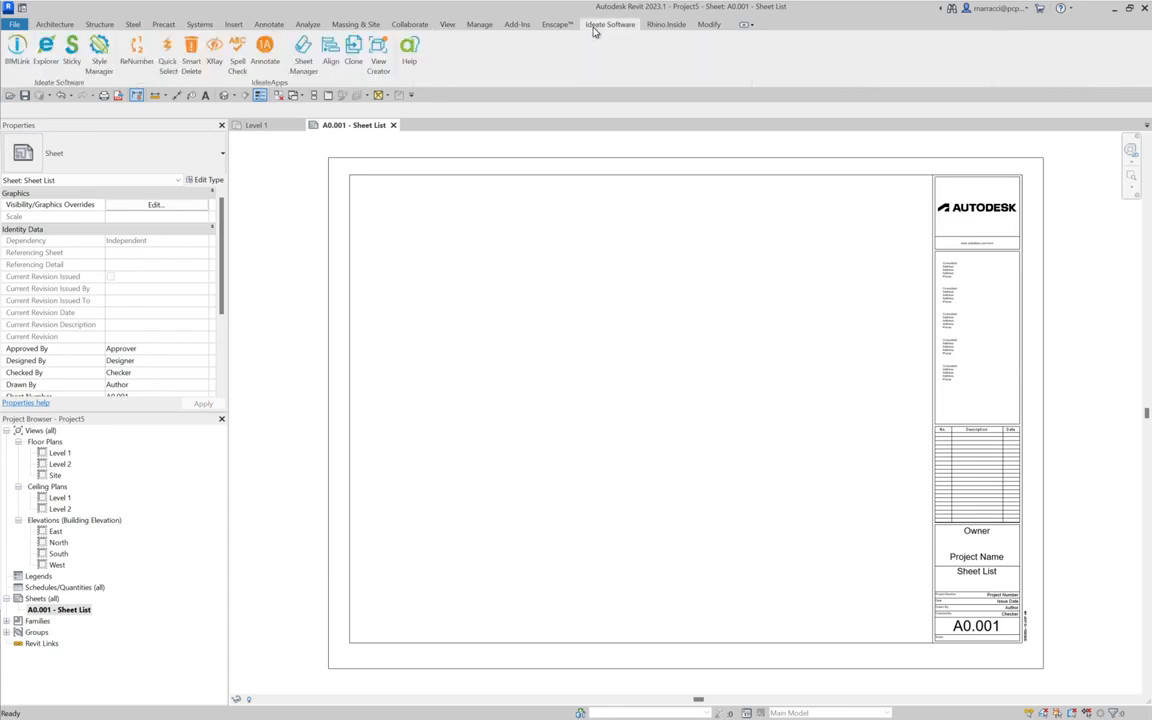
{"action": "left_click", "coordinate": [15, 52]}
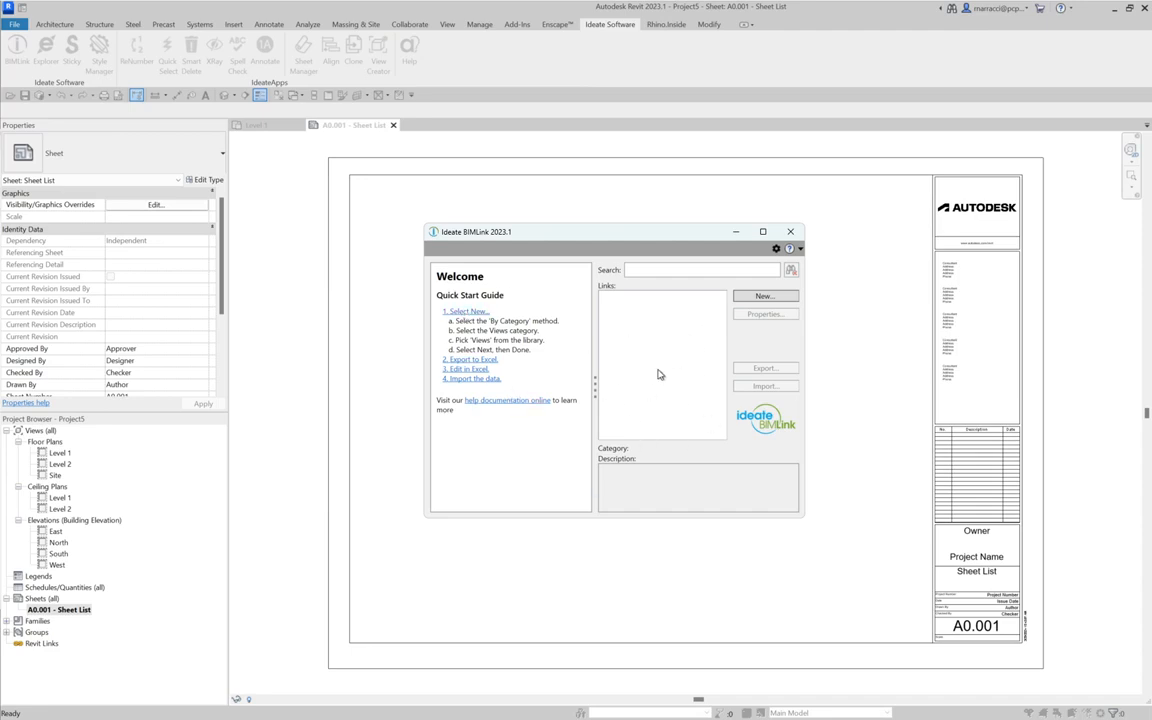
{"action": "left_click", "coordinate": [756, 298]}
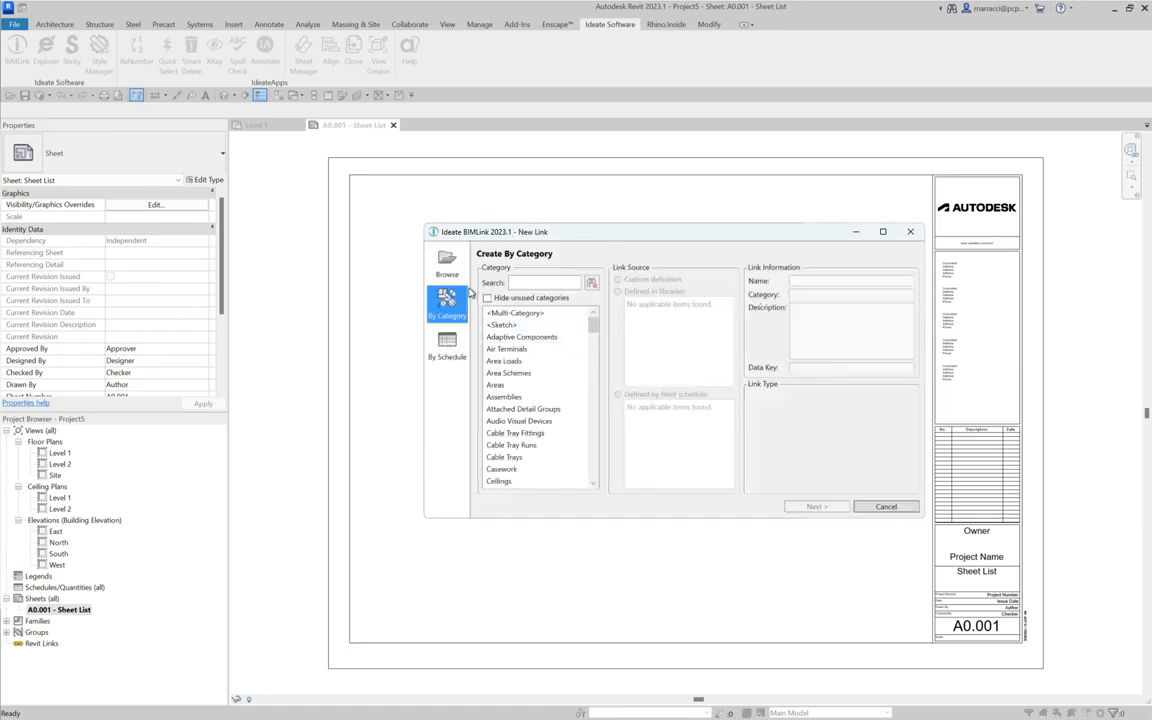
{"action": "left_click", "coordinate": [447, 268]}
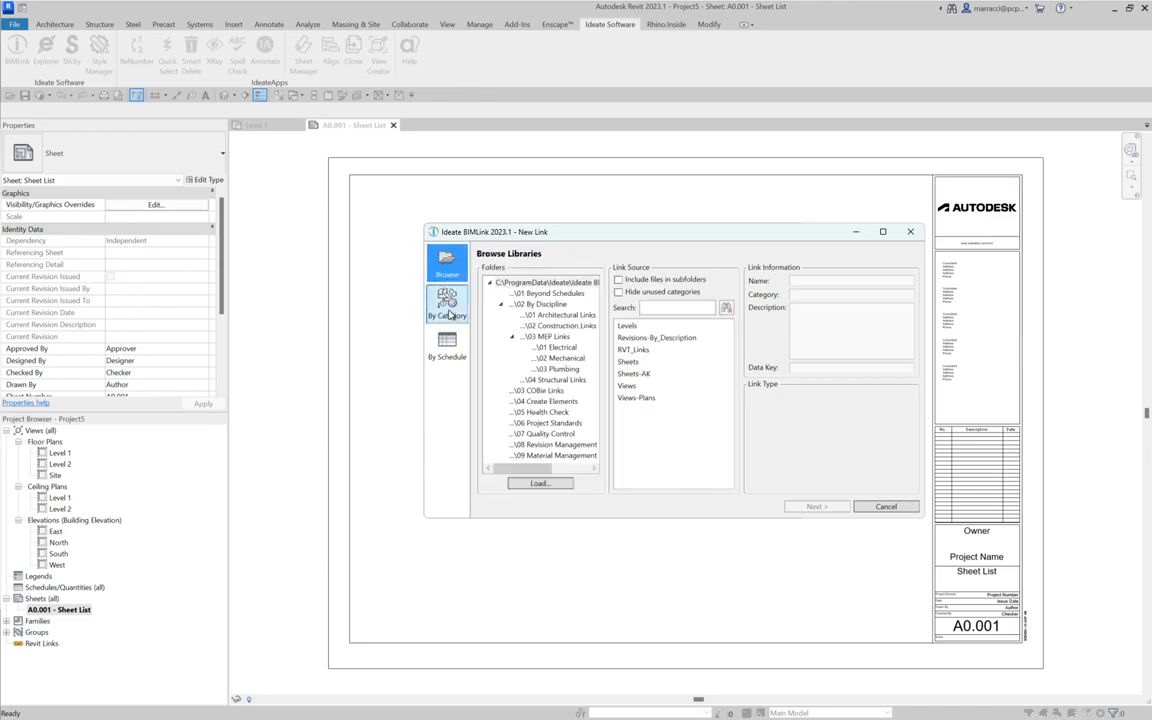
{"action": "left_click", "coordinate": [448, 348]}
{"action": "left_click", "coordinate": [452, 308]}
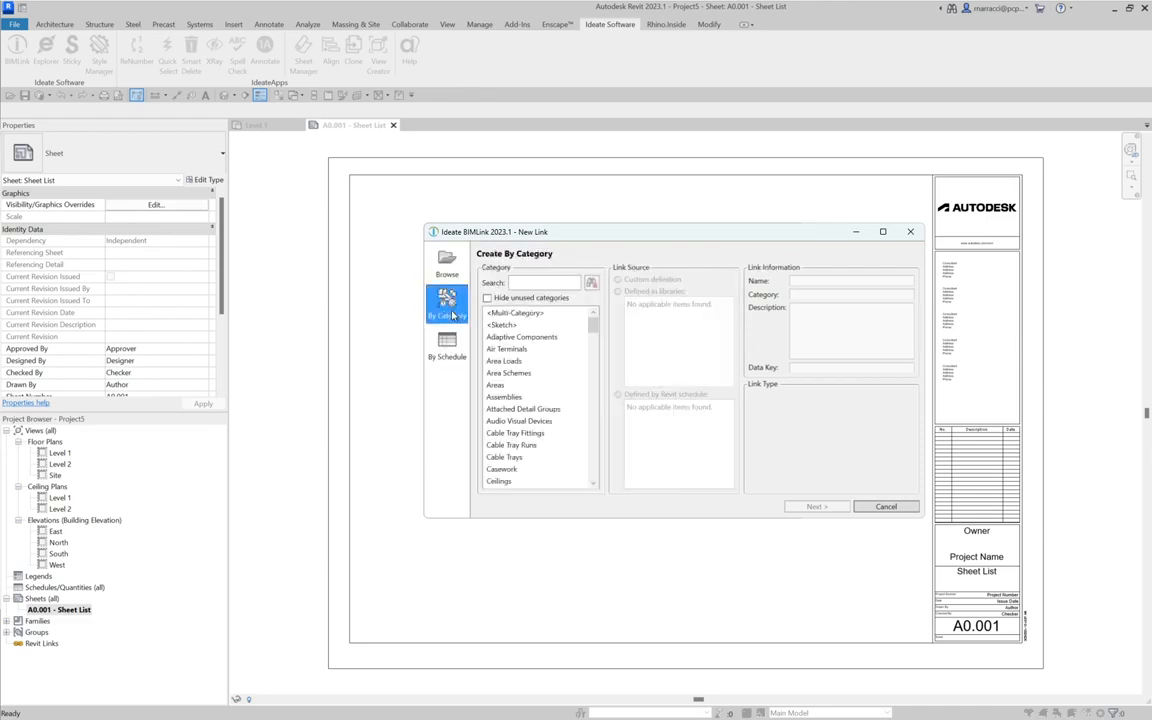
{"action": "left_click", "coordinate": [447, 272]}
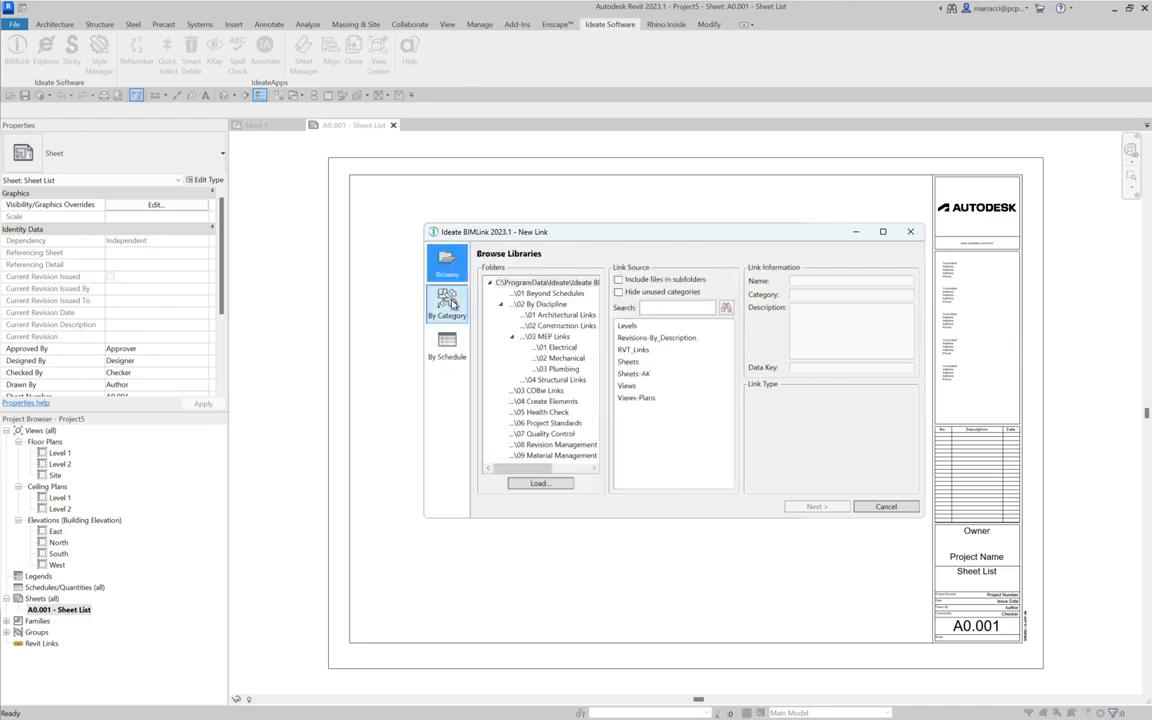
{"action": "left_click", "coordinate": [452, 305]}
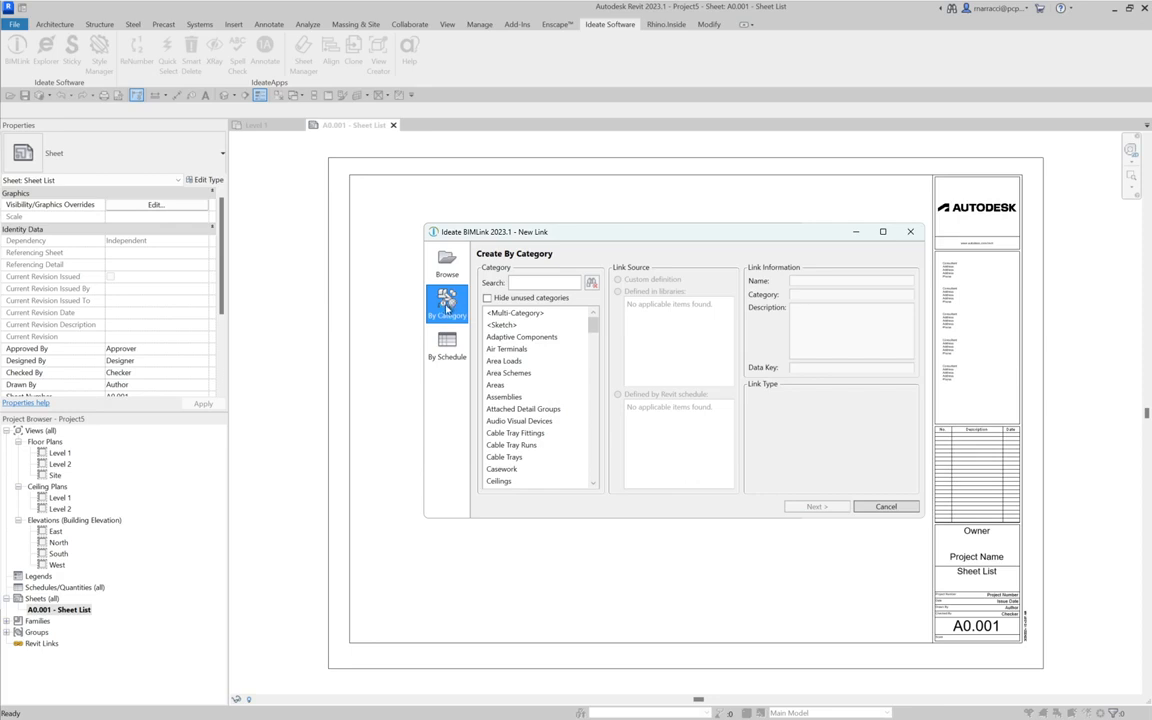
- Base the new link on the Sheets category, using the Sheets definition from the libraries
{"action": "left_click_drag", "start_coordinate": [593, 318], "coordinate": [597, 441]}
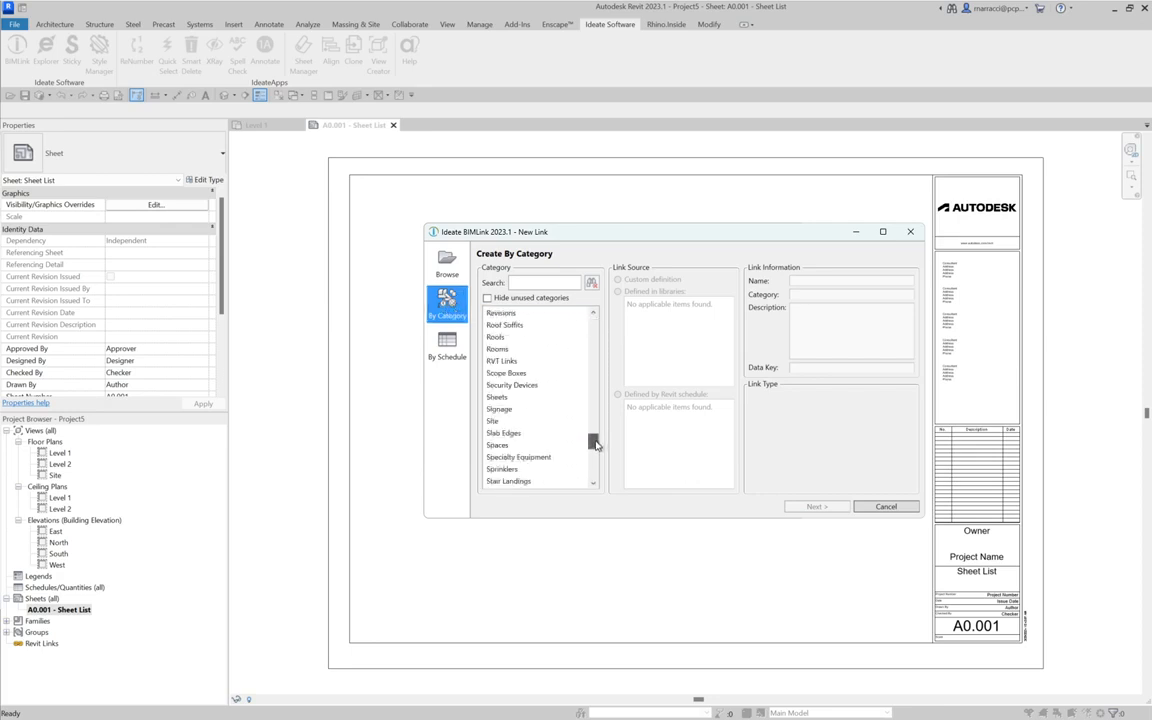
{"action": "left_click", "coordinate": [517, 398]}
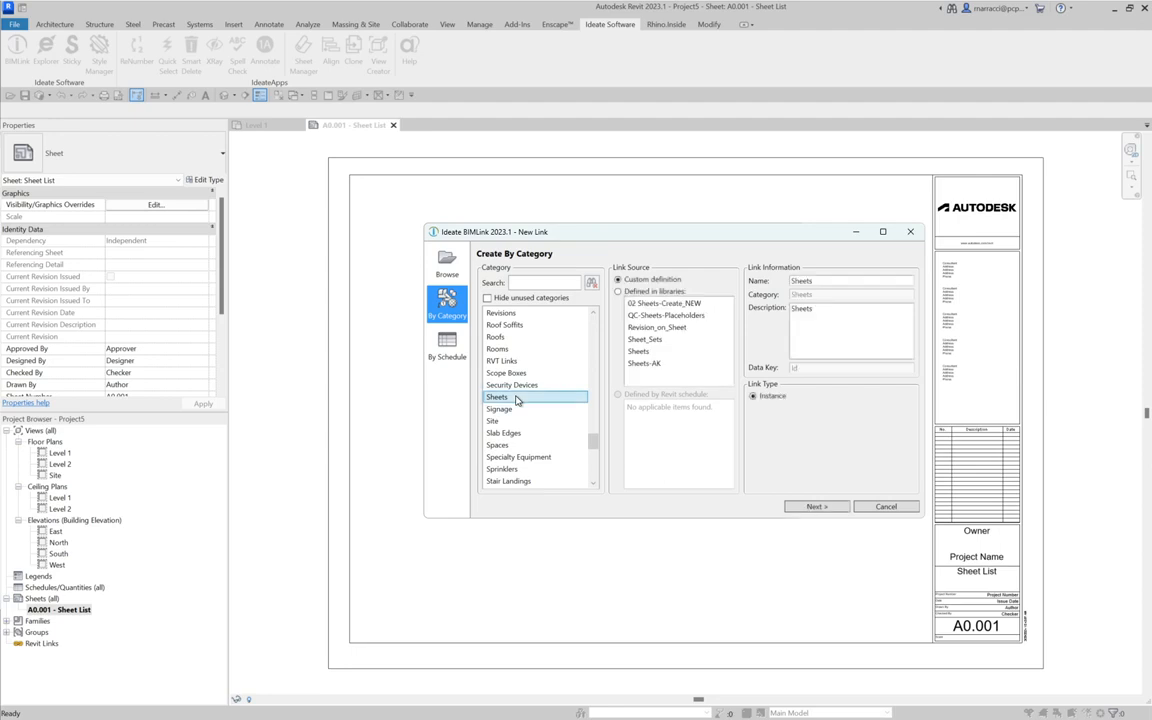
{"action": "left_click", "coordinate": [641, 353]}
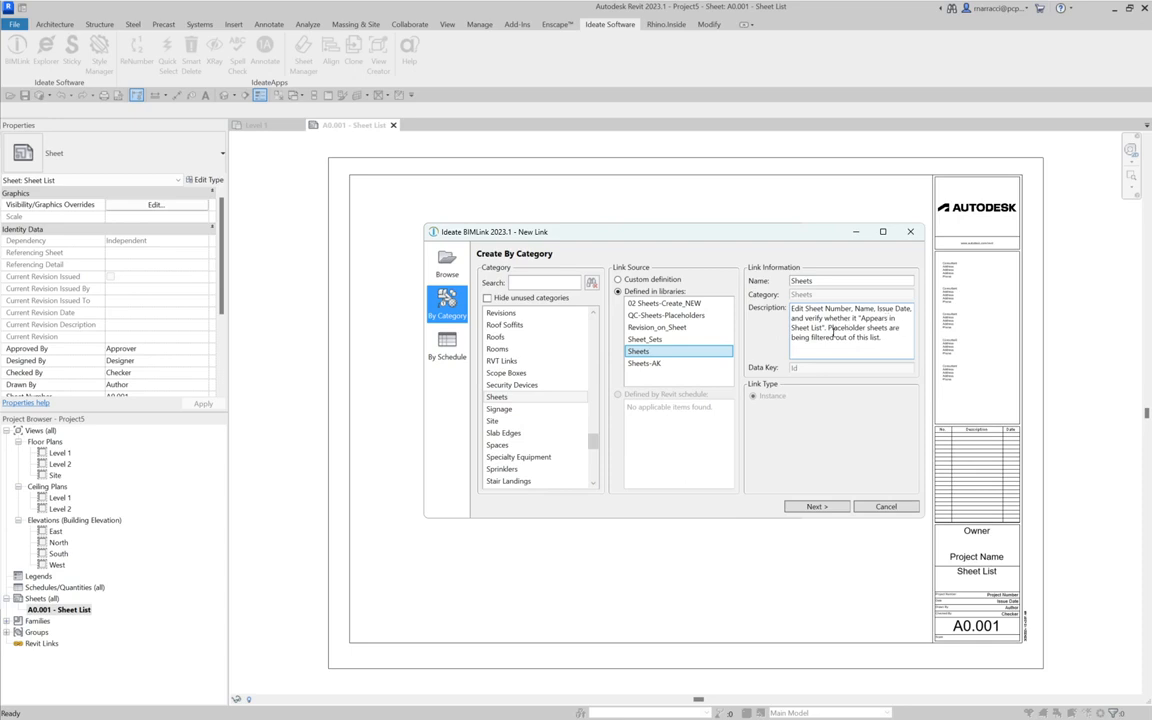
{"action": "left_click", "coordinate": [826, 509]}
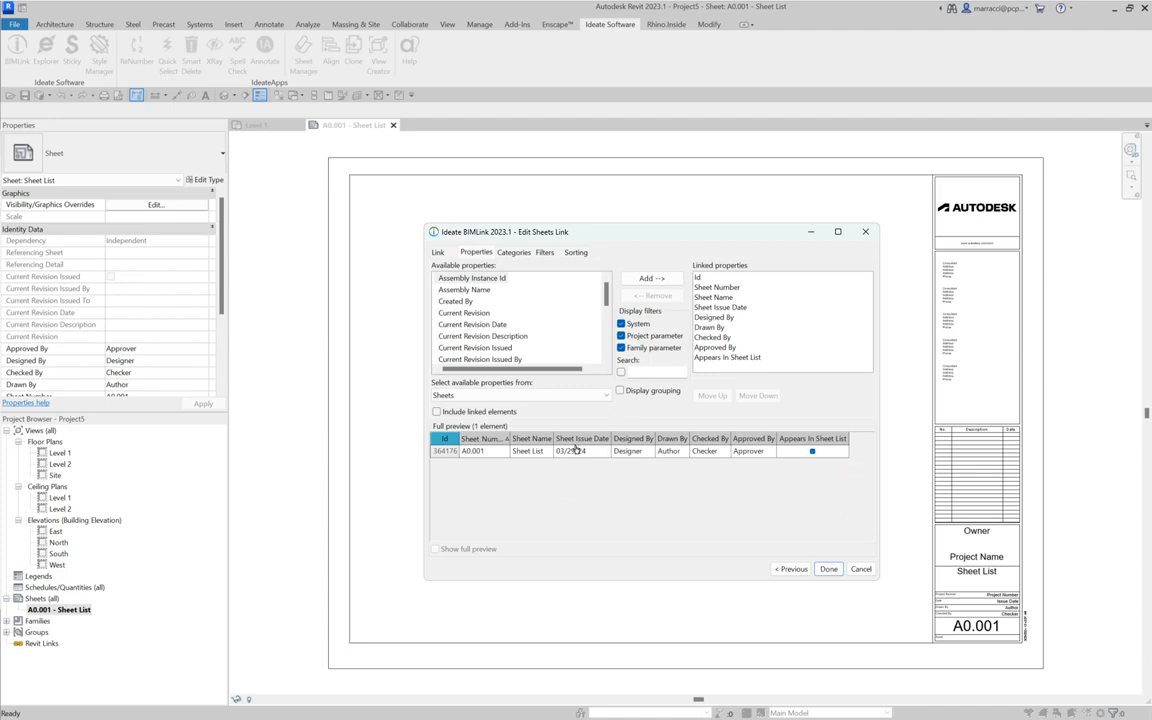
- Review the available and linked properties of the Sheets link and finish it with its library-defined properties
{"action": "left_click", "coordinate": [710, 282]}
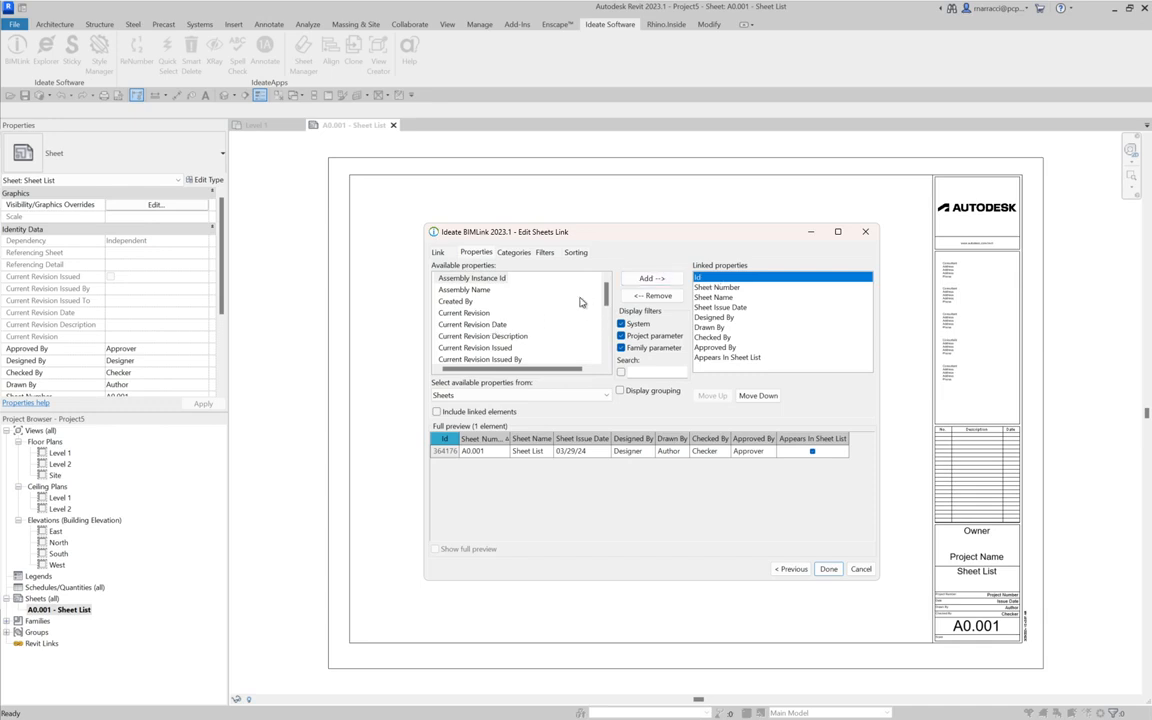
{"action": "left_click", "coordinate": [465, 313]}
{"action": "scroll", "coordinate": [470, 320], "scroll_direction": "down", "scroll_amount": 5}
{"action": "scroll", "coordinate": [476, 316], "scroll_direction": "up", "scroll_amount": 5}
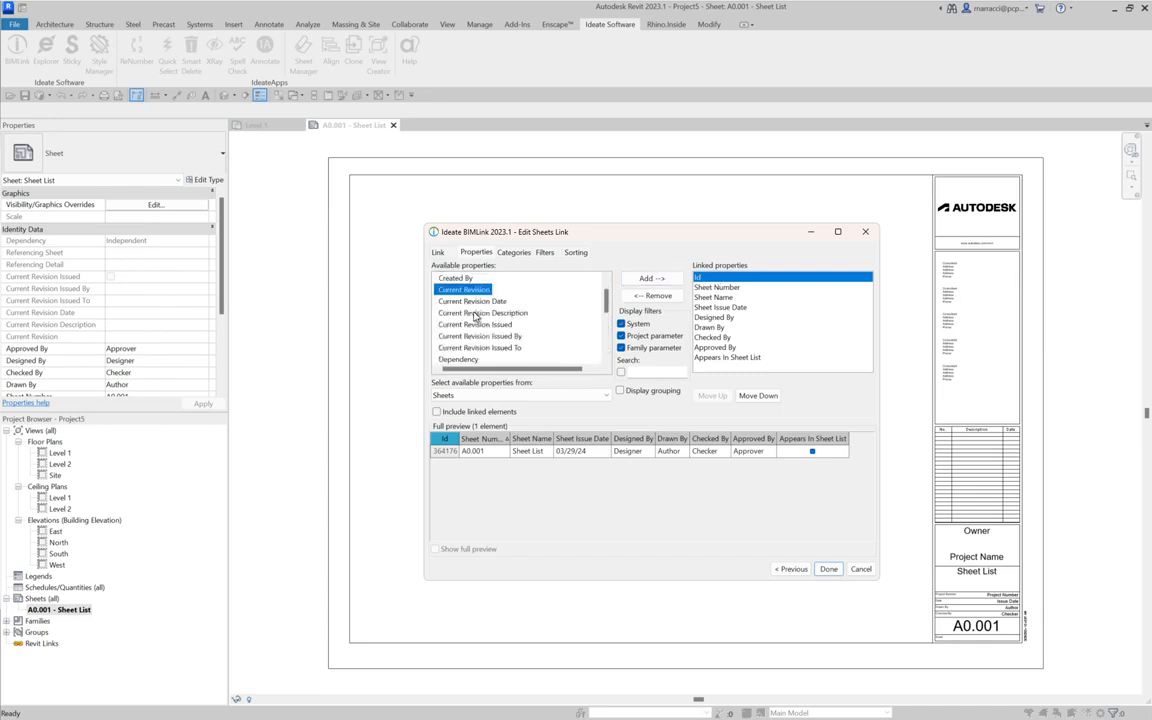
{"action": "scroll", "coordinate": [476, 316], "scroll_direction": "up", "scroll_amount": 1}
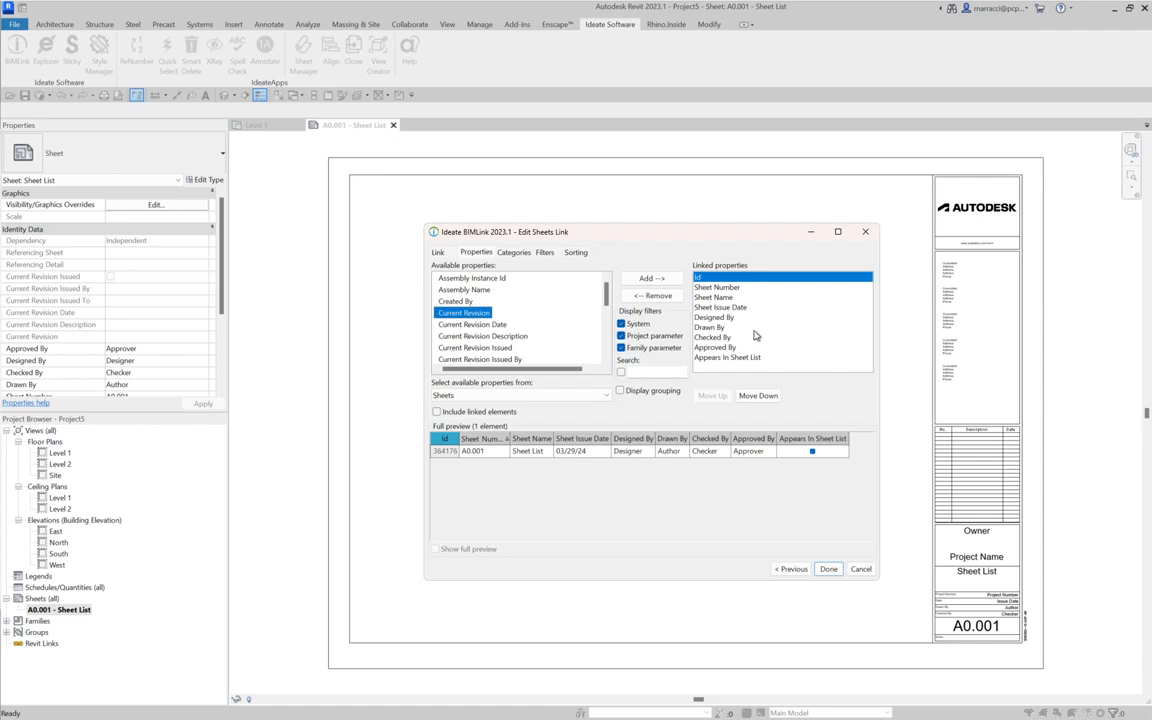
{"action": "left_click", "coordinate": [828, 569]}
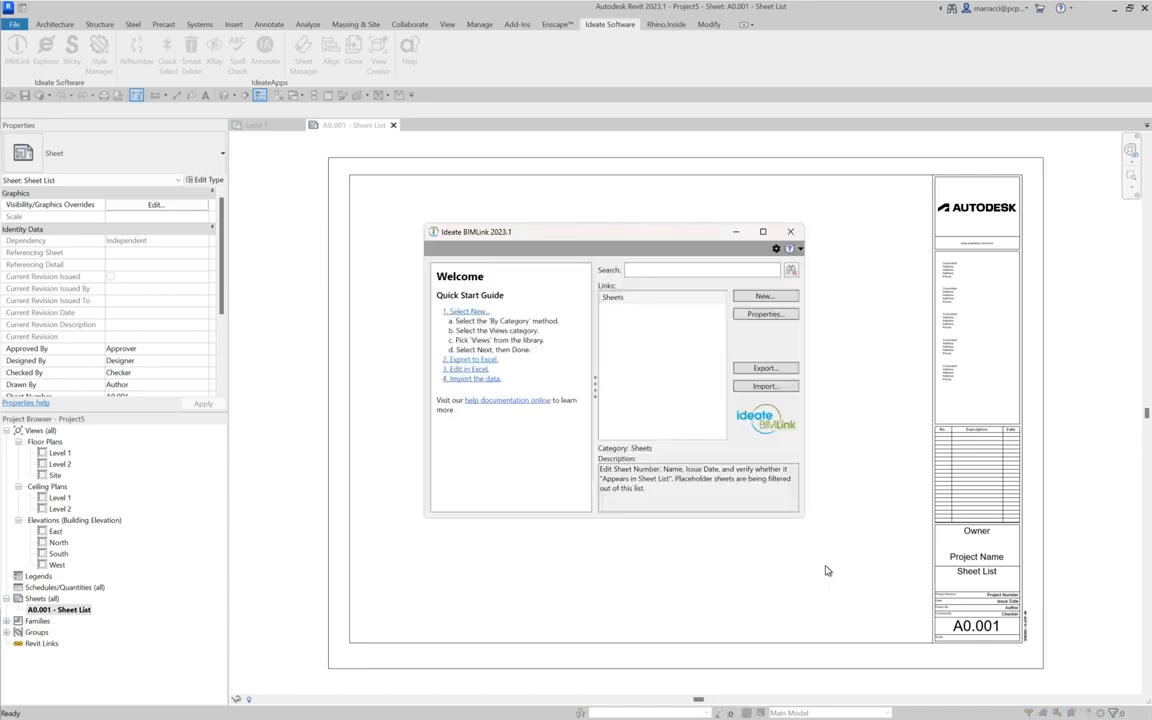
- Export the Sheets link to Sheets.xlsx, overwriting the existing worksheet, and open the exported file in Excel
{"action": "left_click", "coordinate": [627, 299]}
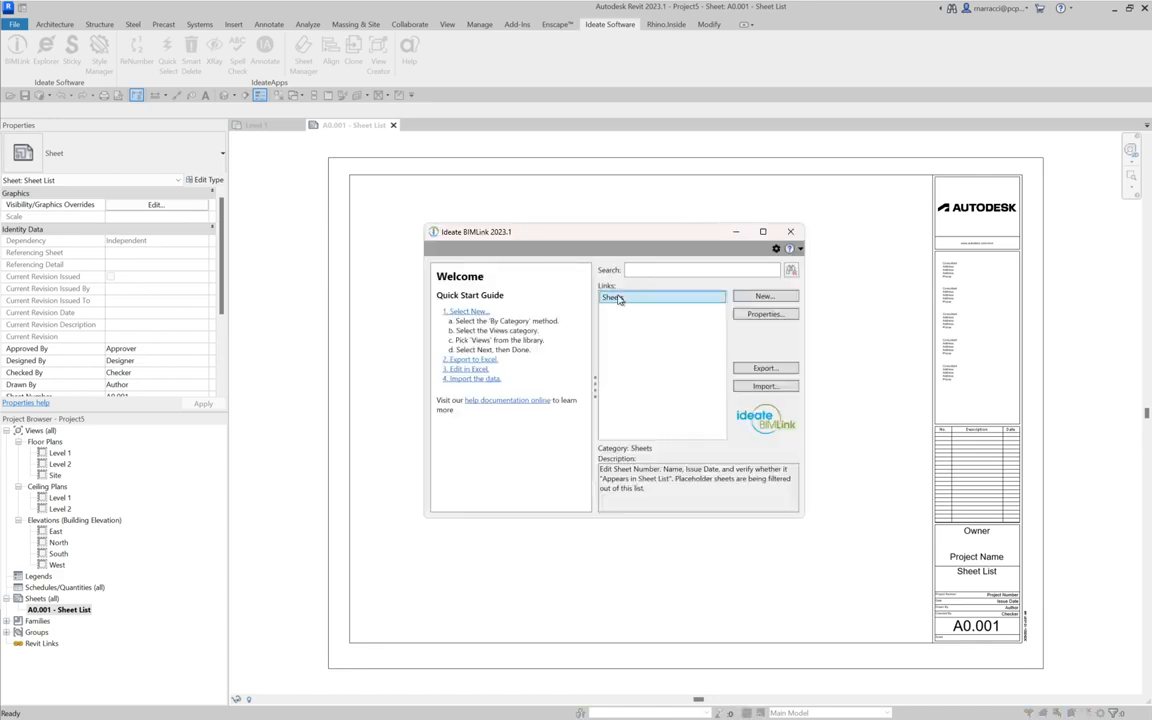
{"action": "left_click", "coordinate": [766, 368]}
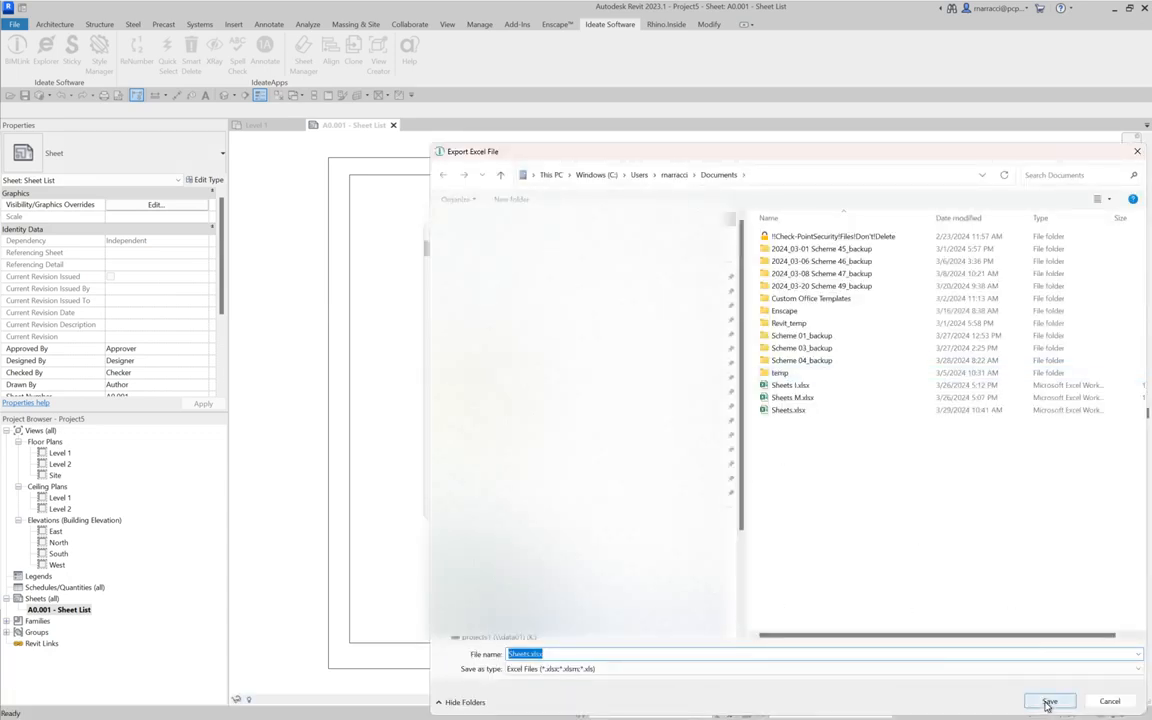
{"action": "left_click", "coordinate": [1048, 702]}
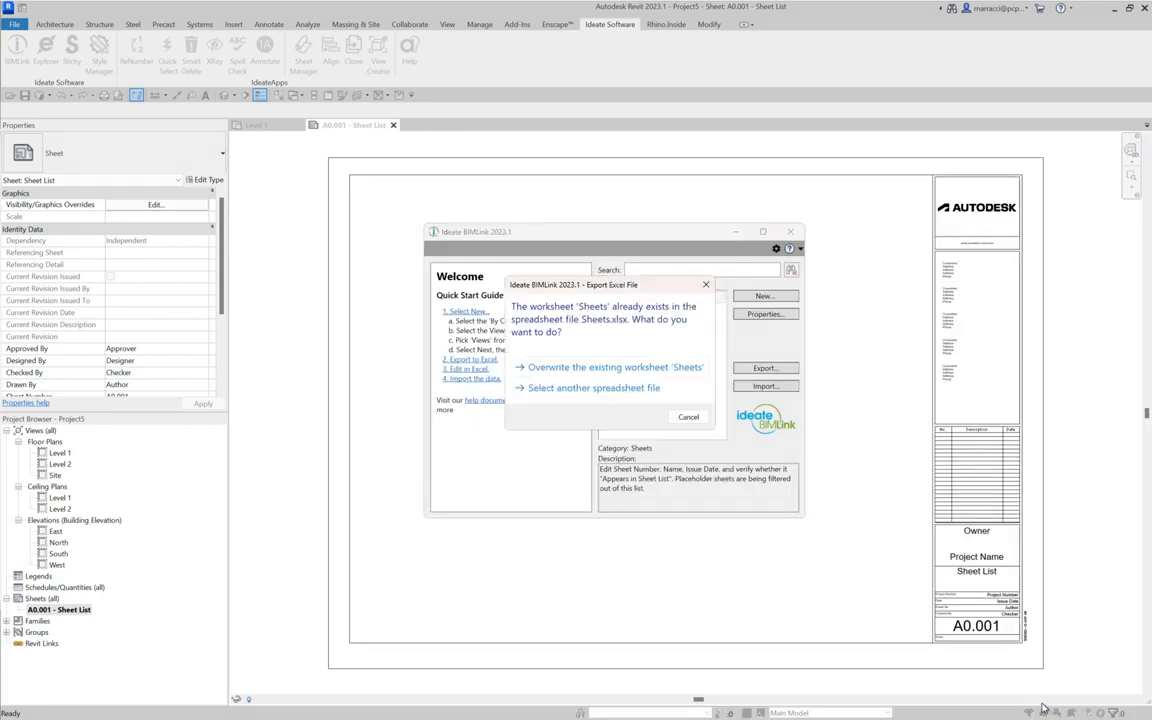
{"action": "left_click", "coordinate": [607, 367]}
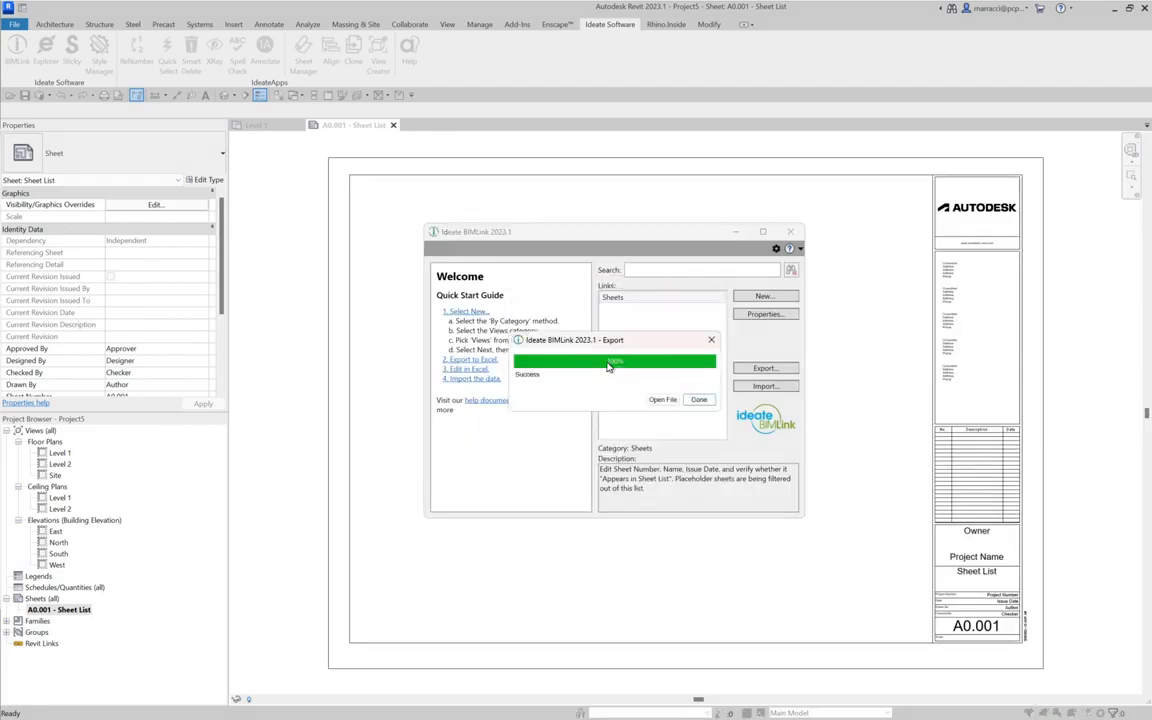
{"action": "left_click", "coordinate": [661, 401]}
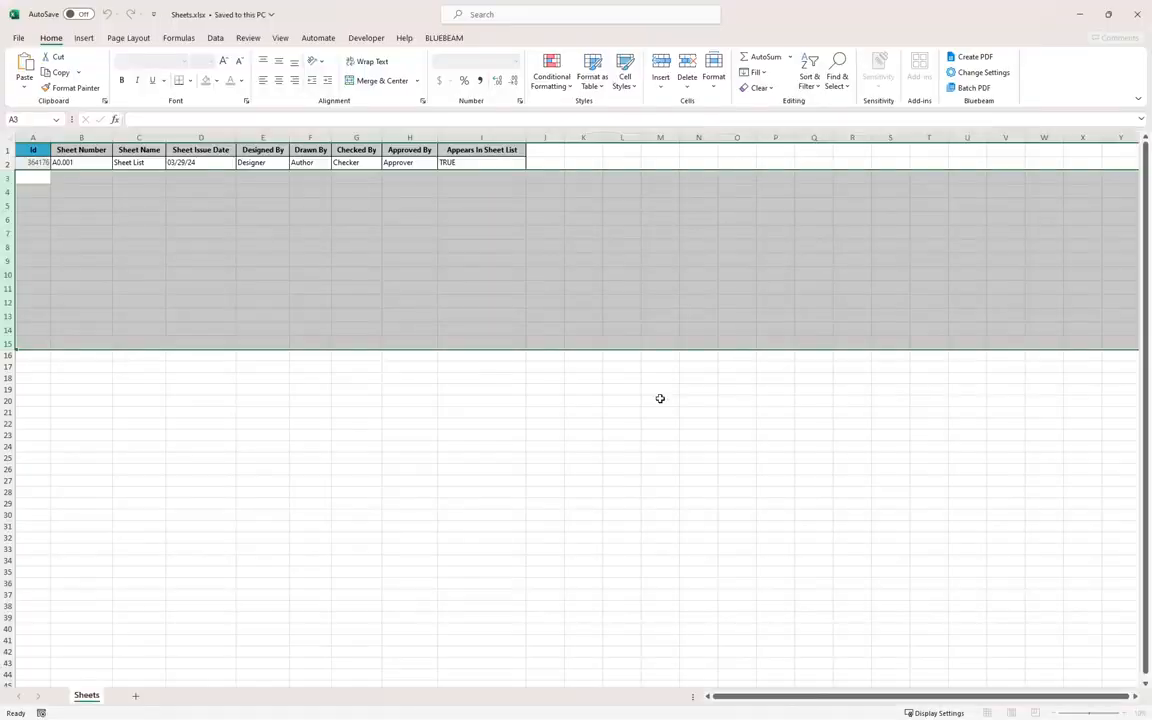
{"action": "left_click", "coordinate": [159, 273]}
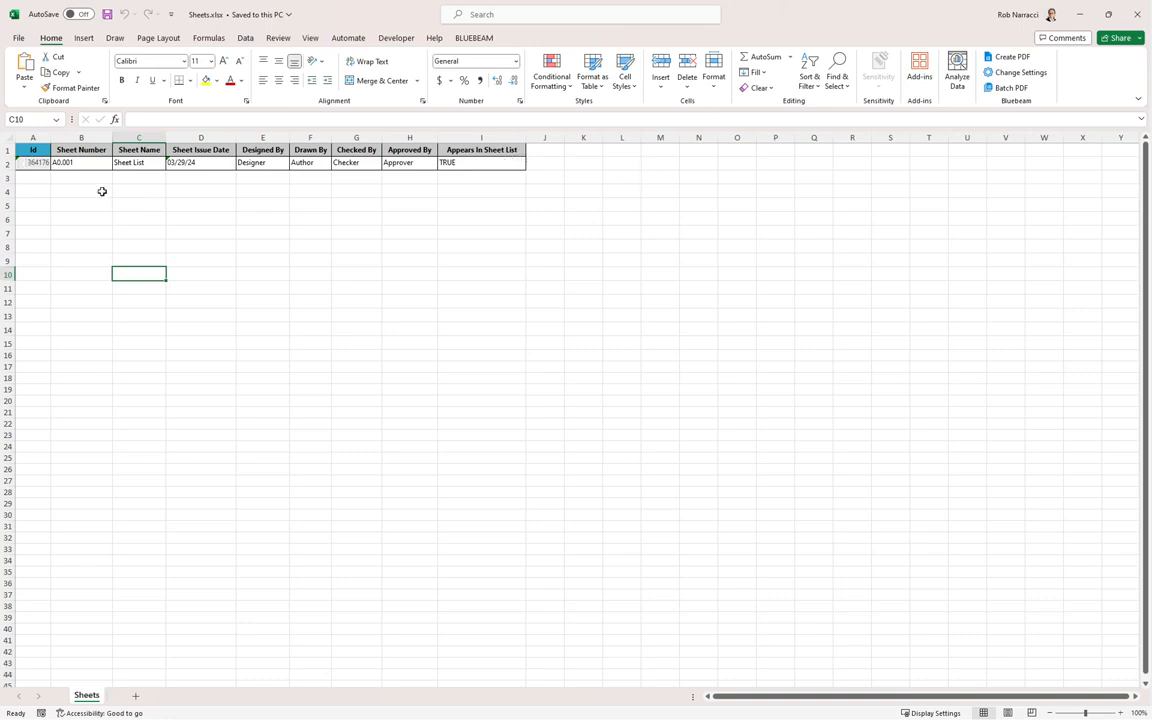
{"action": "left_click", "coordinate": [32, 162]}
{"action": "left_click", "coordinate": [82, 162]}
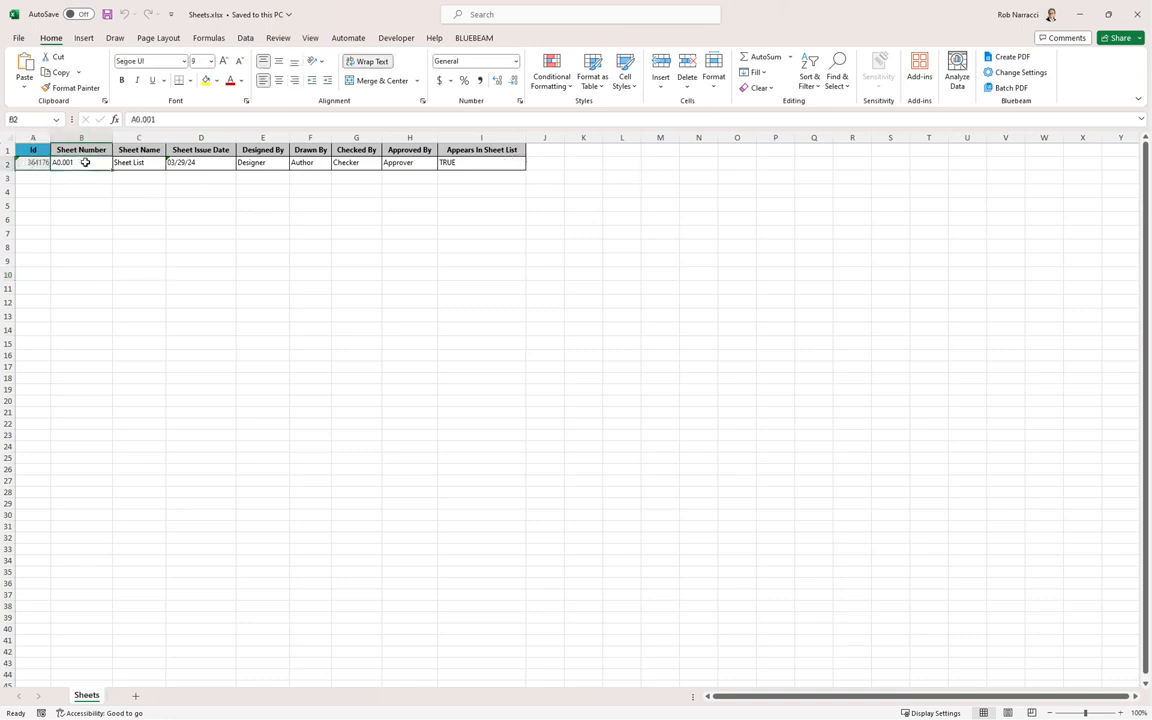
{"action": "left_click", "coordinate": [124, 163]}
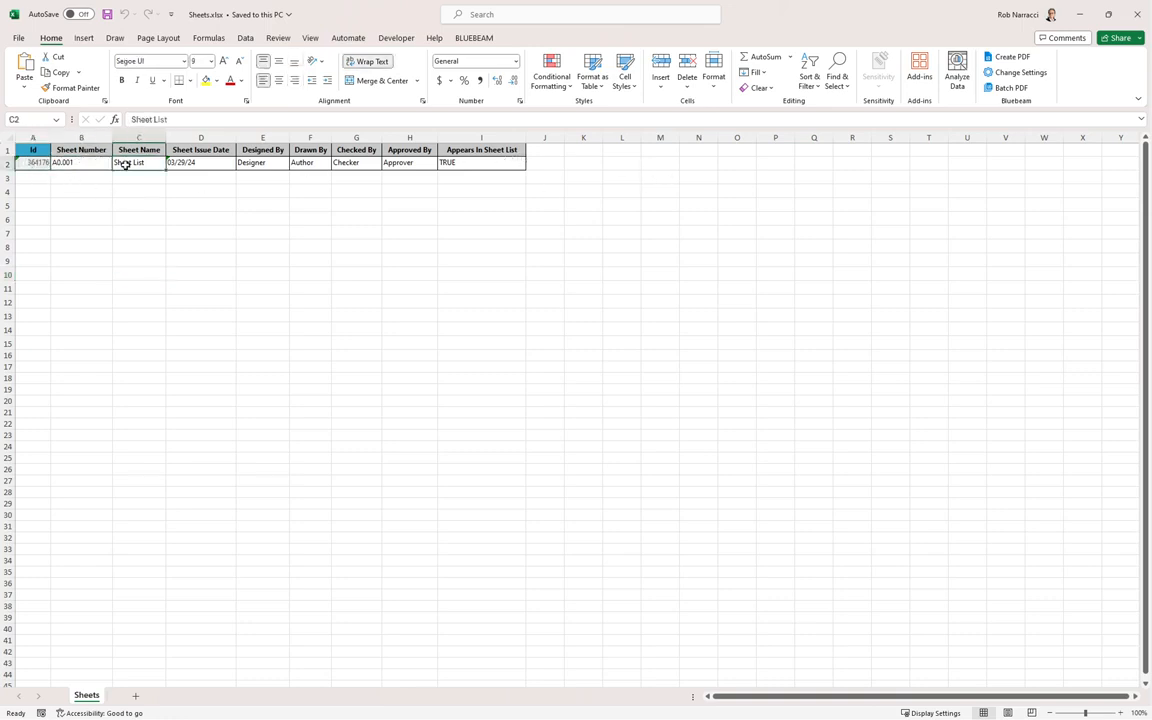
- Extend the A0.001 sheet row down one row and set the Id of the copied row to NEW
{"action": "left_click", "coordinate": [6, 163]}
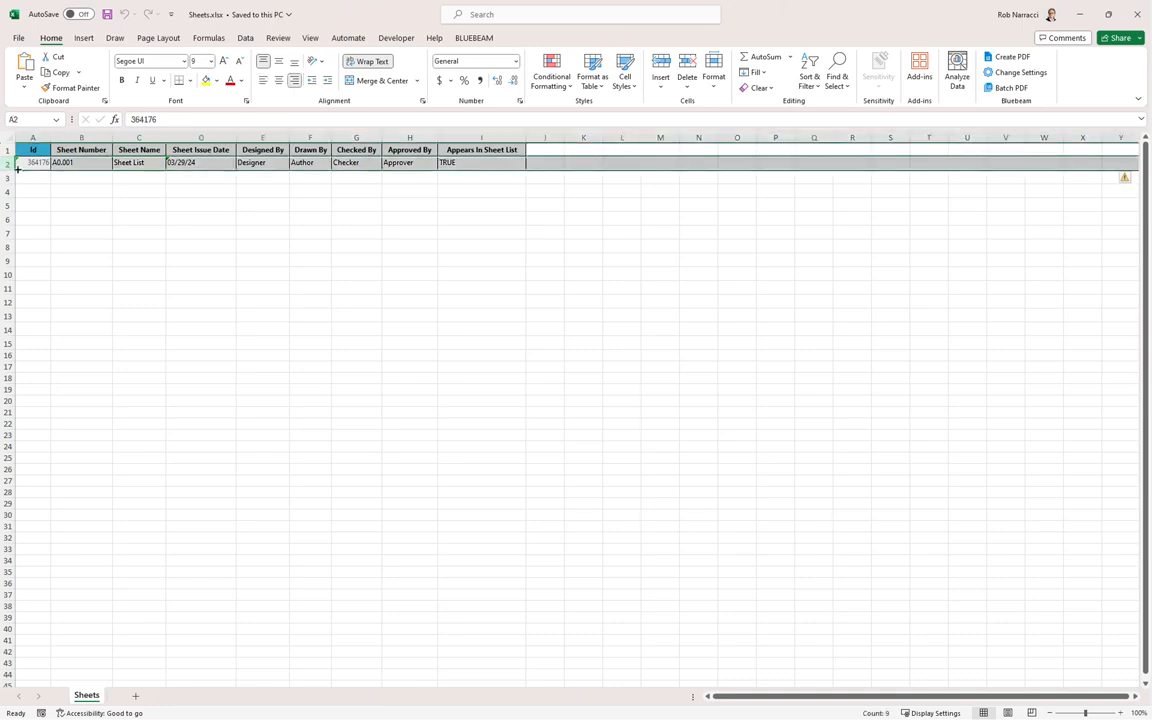
{"action": "left_click_drag", "start_coordinate": [17, 169], "coordinate": [17, 182]}
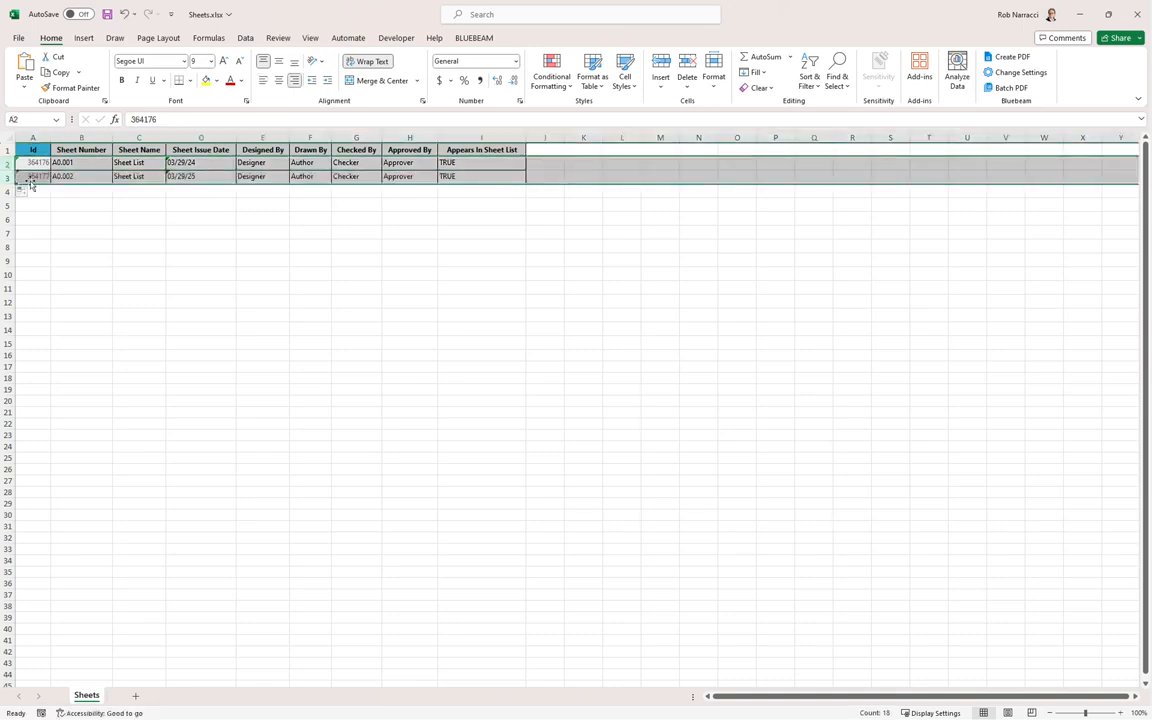
{"action": "left_click", "coordinate": [34, 176]}
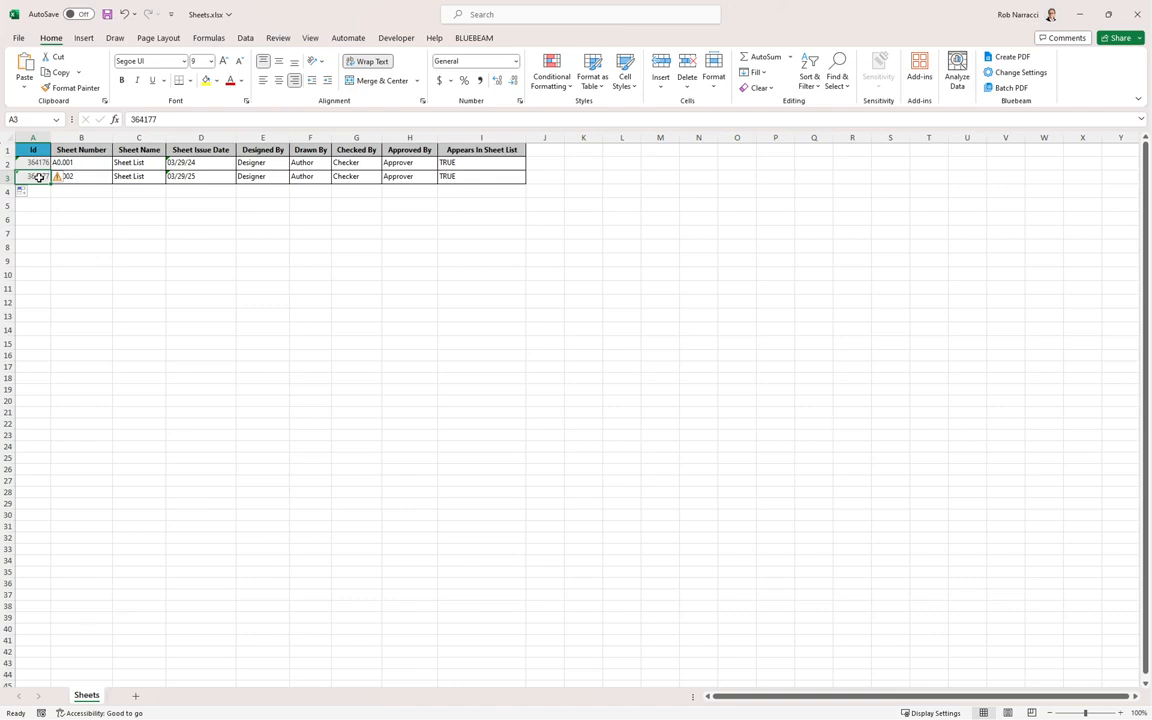
{"action": "type", "text": "NEW"}
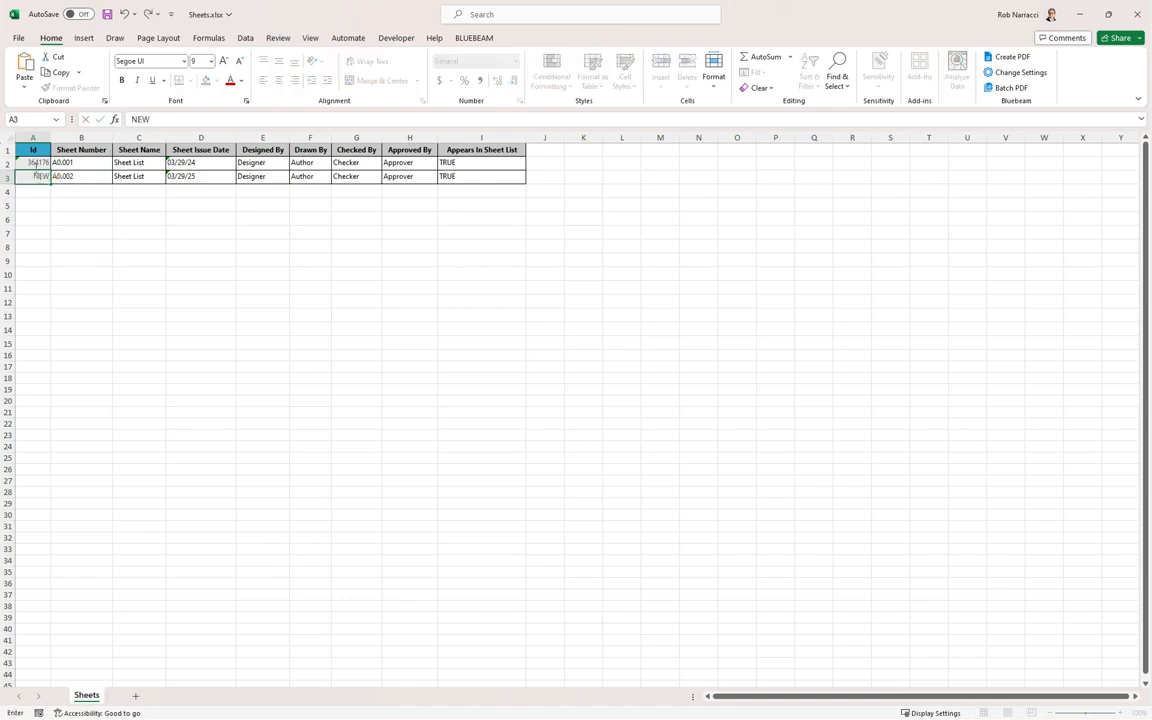
{"action": "left_click", "coordinate": [150, 548]}
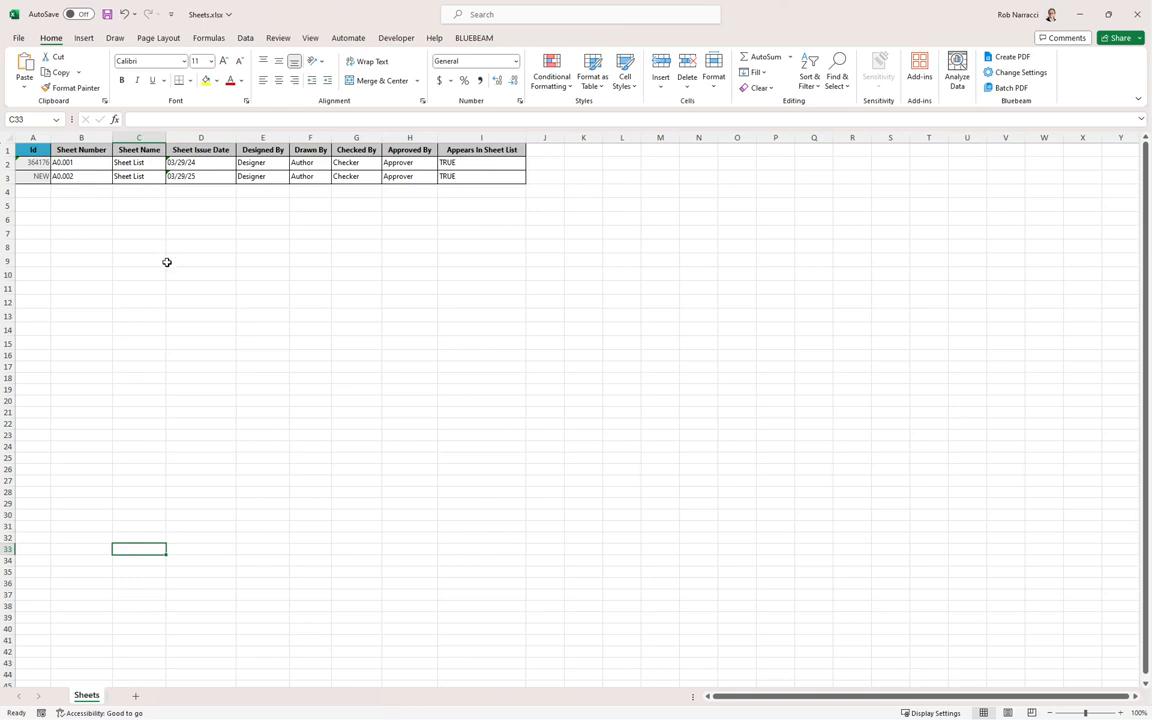
- Name the new A0.002 sheet "Genera Info" in its Sheet Name cell
{"action": "left_click", "coordinate": [77, 177]}
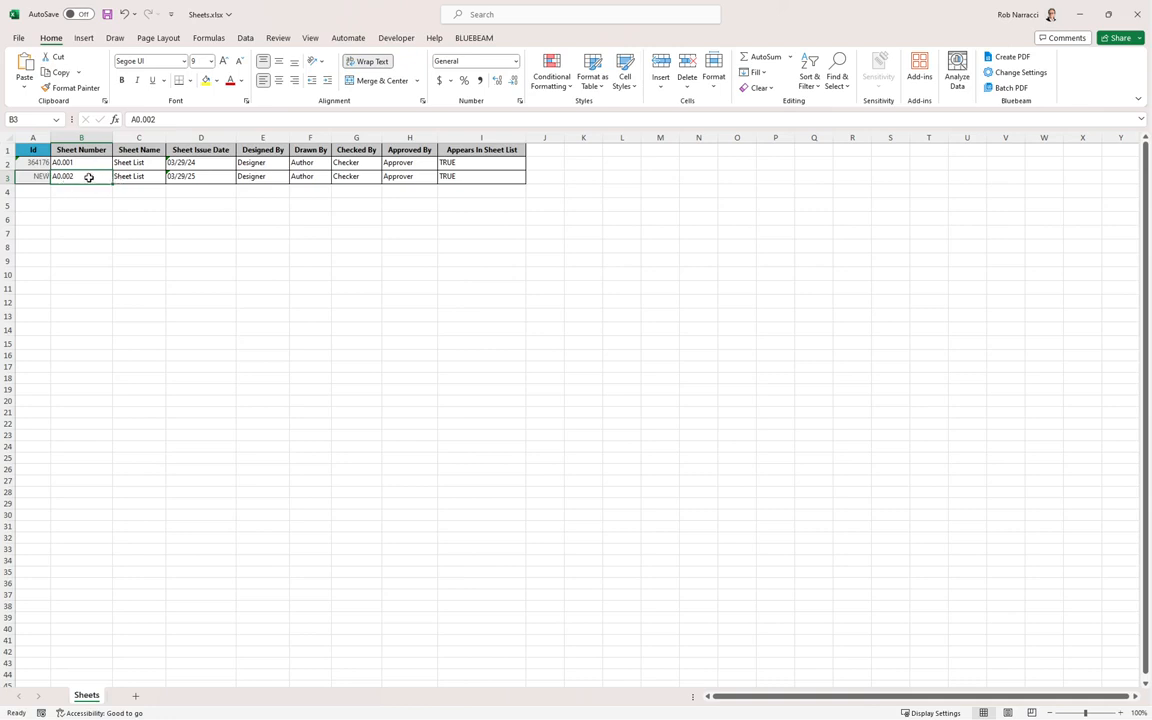
{"action": "left_click", "coordinate": [142, 177]}
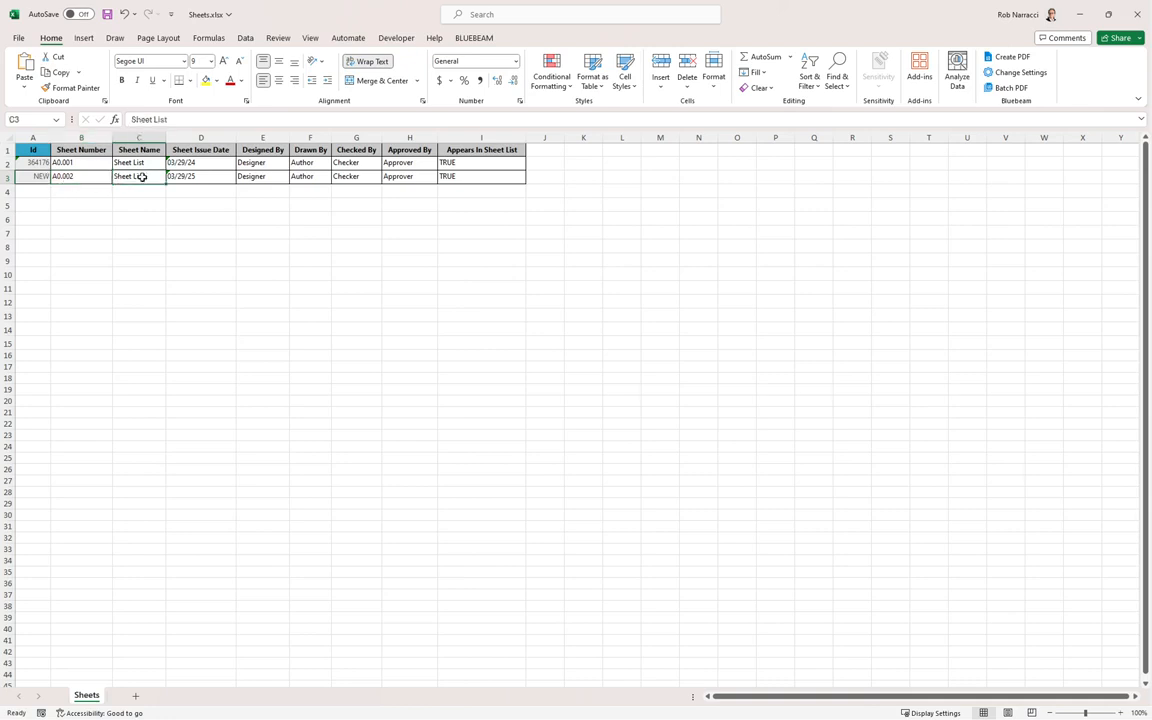
{"action": "type", "text": "General info"}
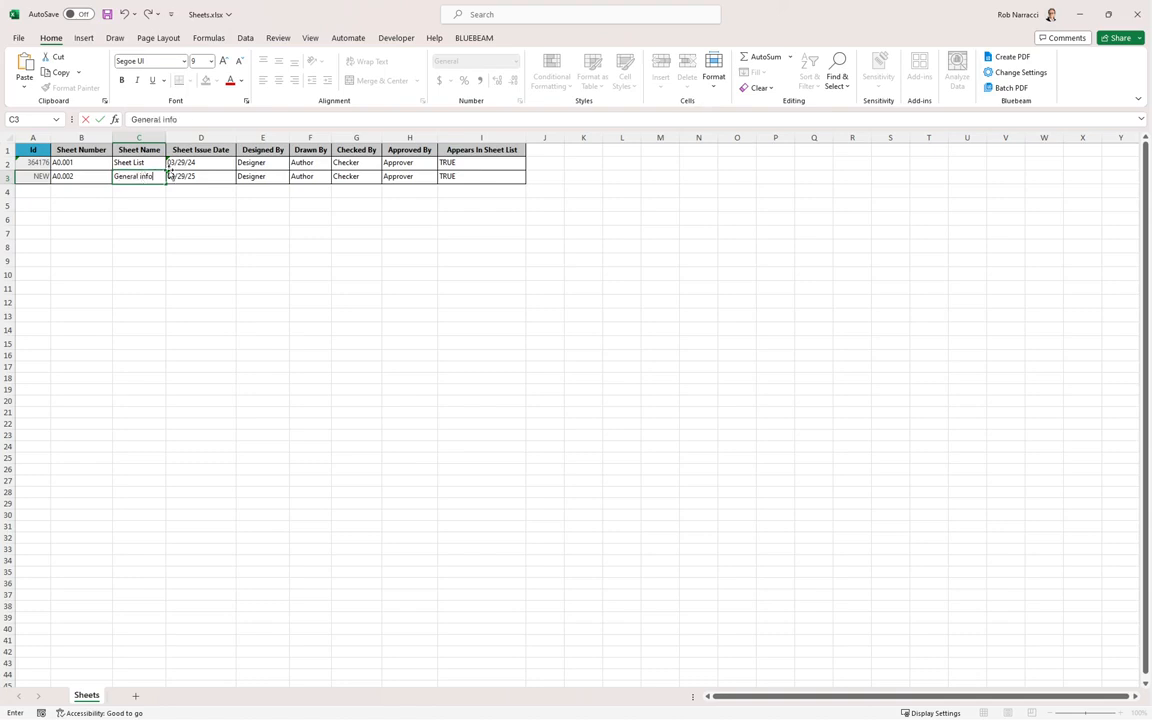
{"action": "left_click", "coordinate": [143, 176]}
{"action": "key", "text": "BackSpace"}
{"action": "type", "text": "I"}
{"action": "key", "text": "BackSpace"}
{"action": "left_click", "coordinate": [150, 193]}
- Fill the NEW sheet row down to row 13 for sheets A0.003 to A0.012, and save the workbook
{"action": "left_click", "coordinate": [5, 177]}
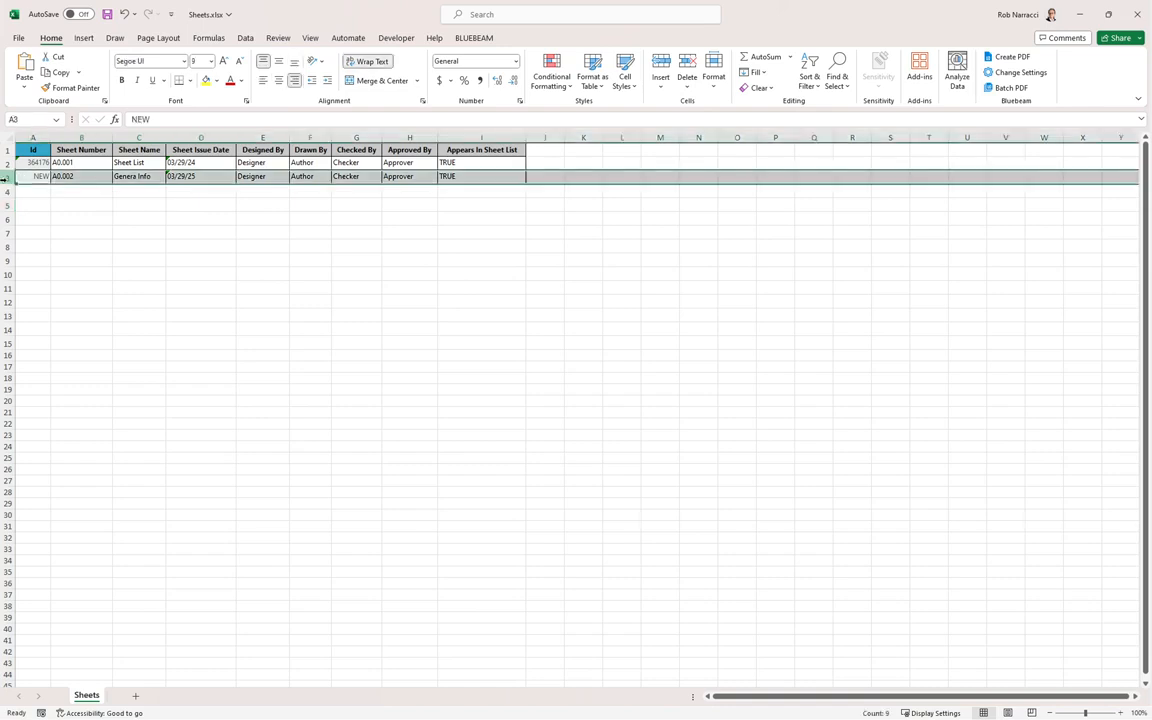
{"action": "left_click_drag", "start_coordinate": [14, 182], "coordinate": [24, 314]}
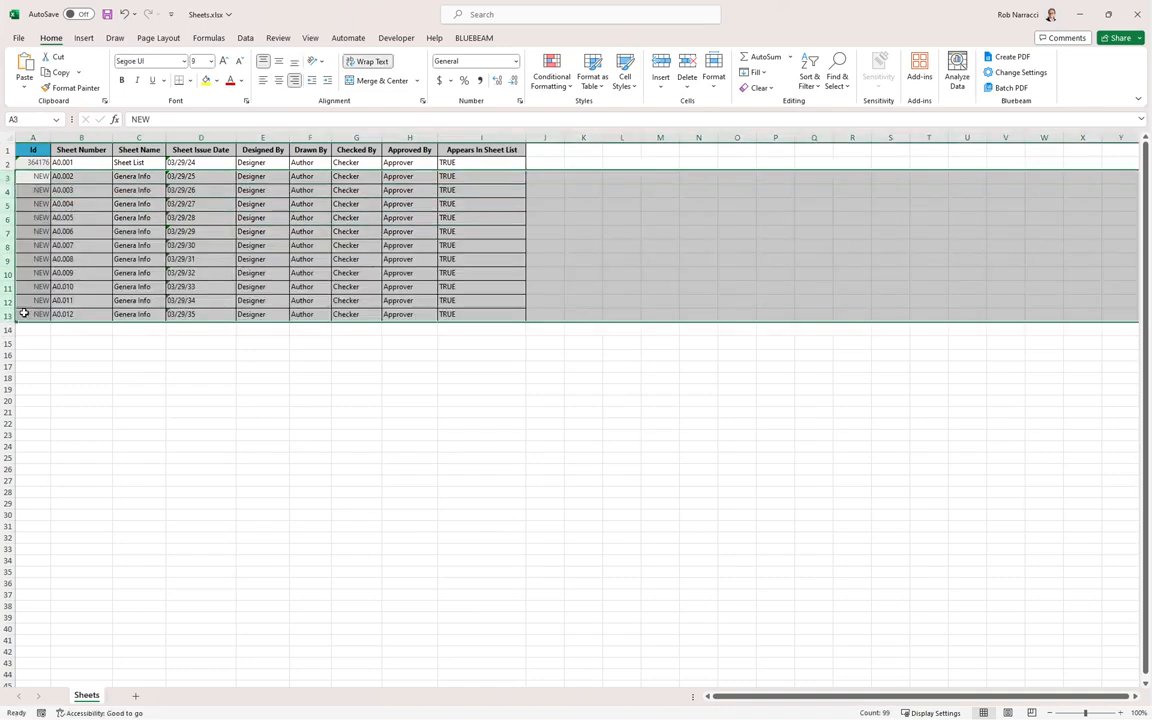
{"action": "left_click", "coordinate": [74, 313]}
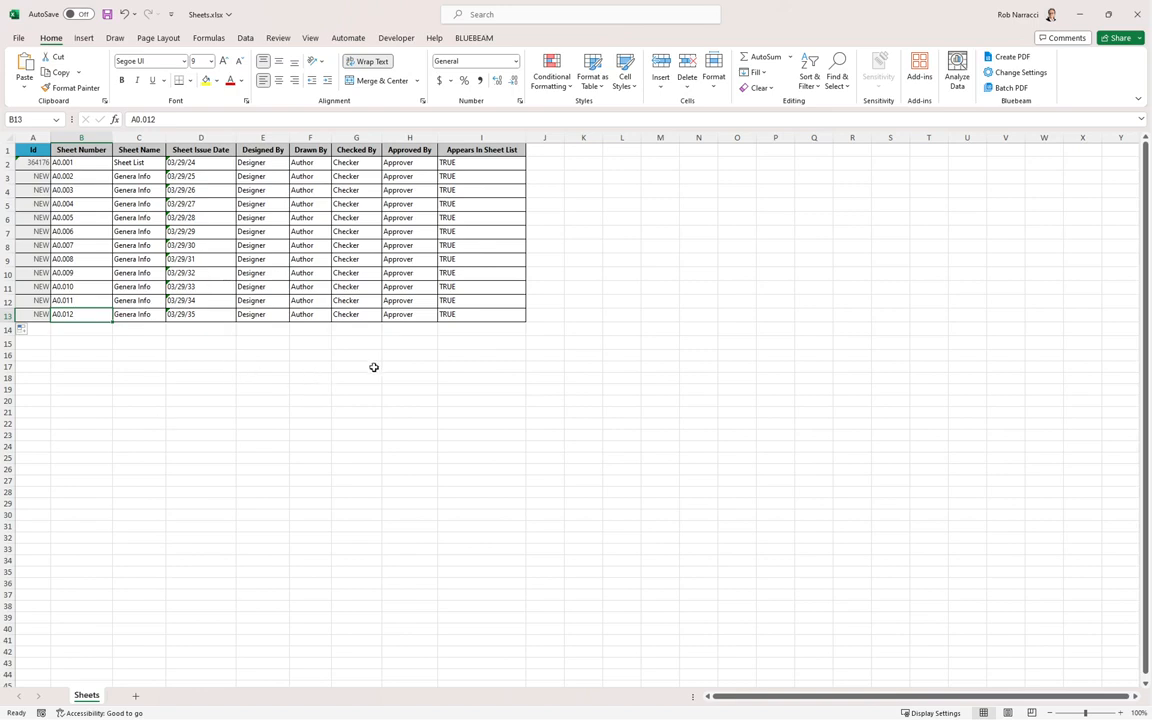
{"action": "left_click", "coordinate": [108, 15]}
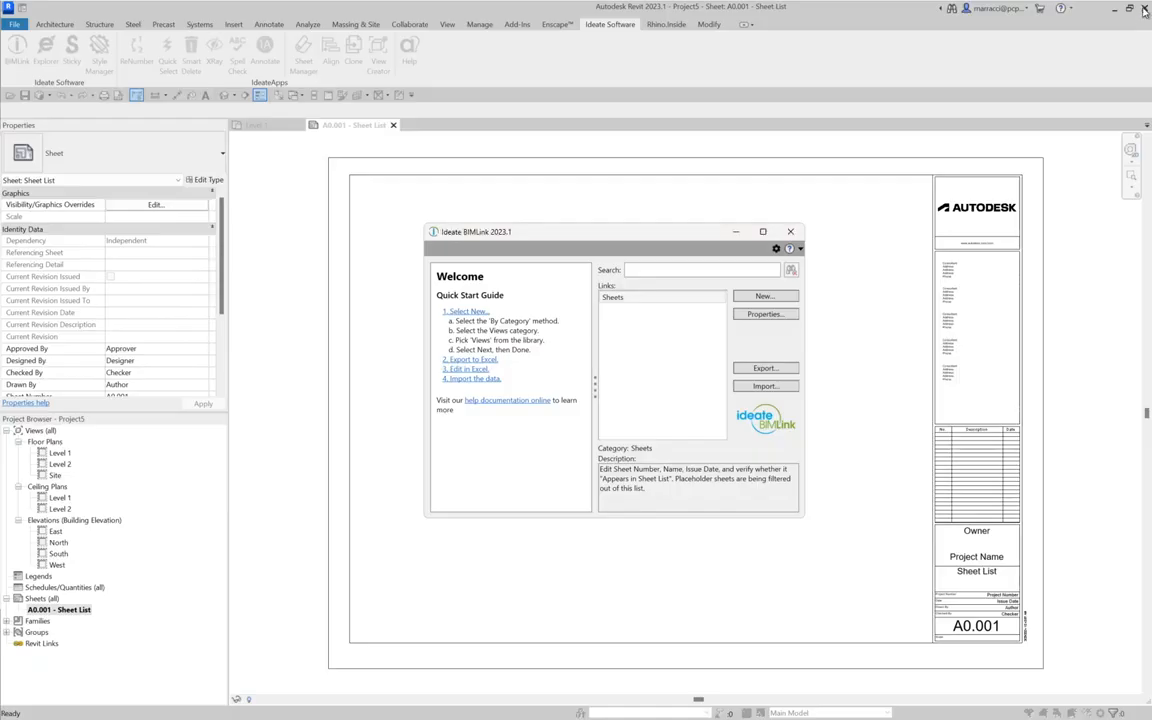
- Back in Revit, import Sheets.xlsx through the Sheets link and close Ideate BIMLink
{"action": "left_click", "coordinate": [765, 386]}
{"action": "left_click", "coordinate": [768, 408]}
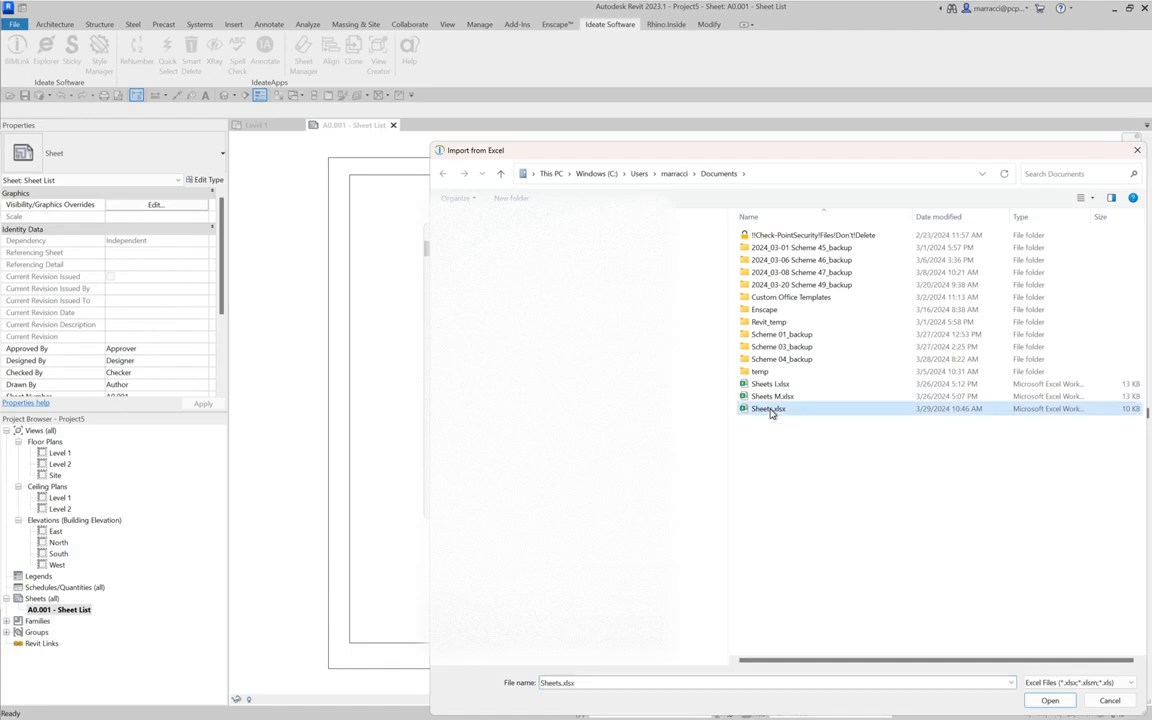
{"action": "left_click", "coordinate": [1050, 700]}
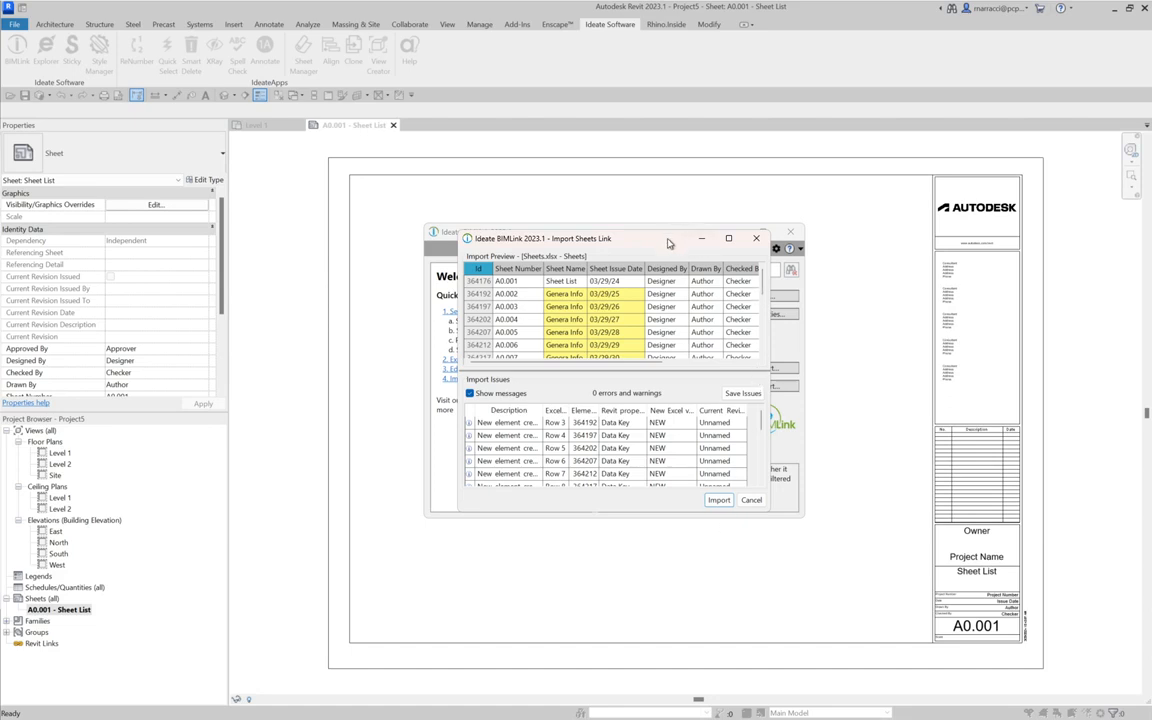
{"action": "left_click", "coordinate": [719, 500]}
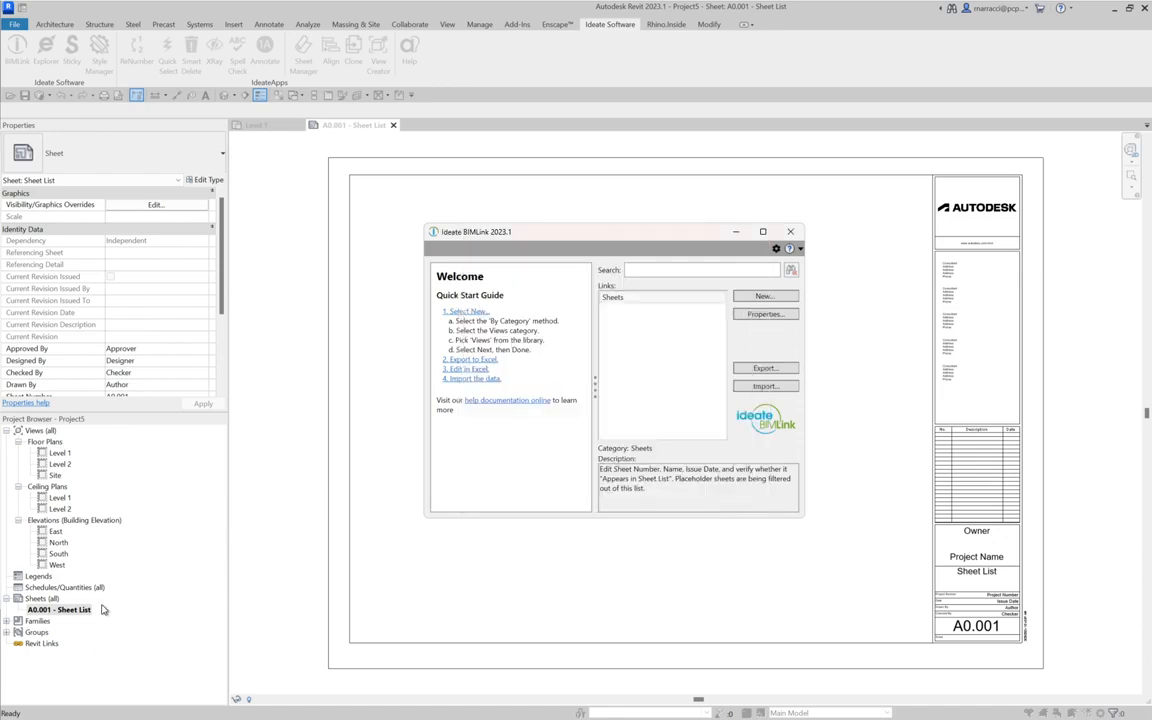
{"action": "left_click", "coordinate": [790, 232]}
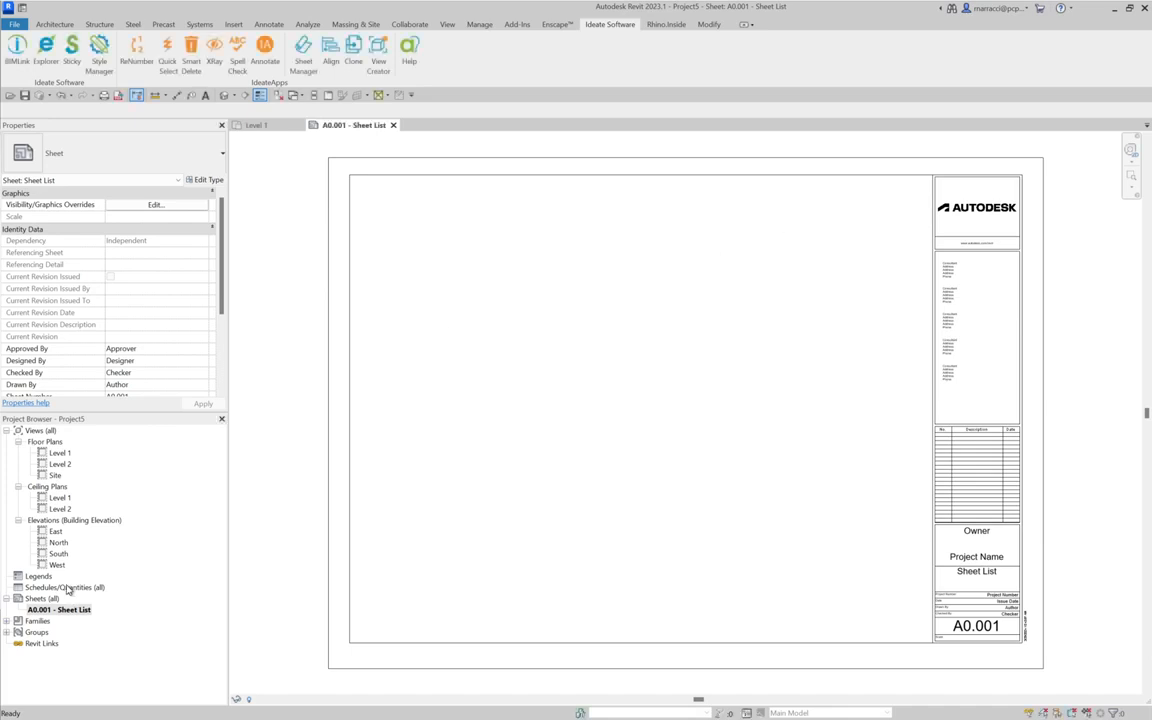
- Create sheets from placeholders A0.002 to A0.012 with the E1 30x42 Horizontal titleblock and select A0.002 in the Project Browser
{"action": "left_click", "coordinate": [448, 27]}
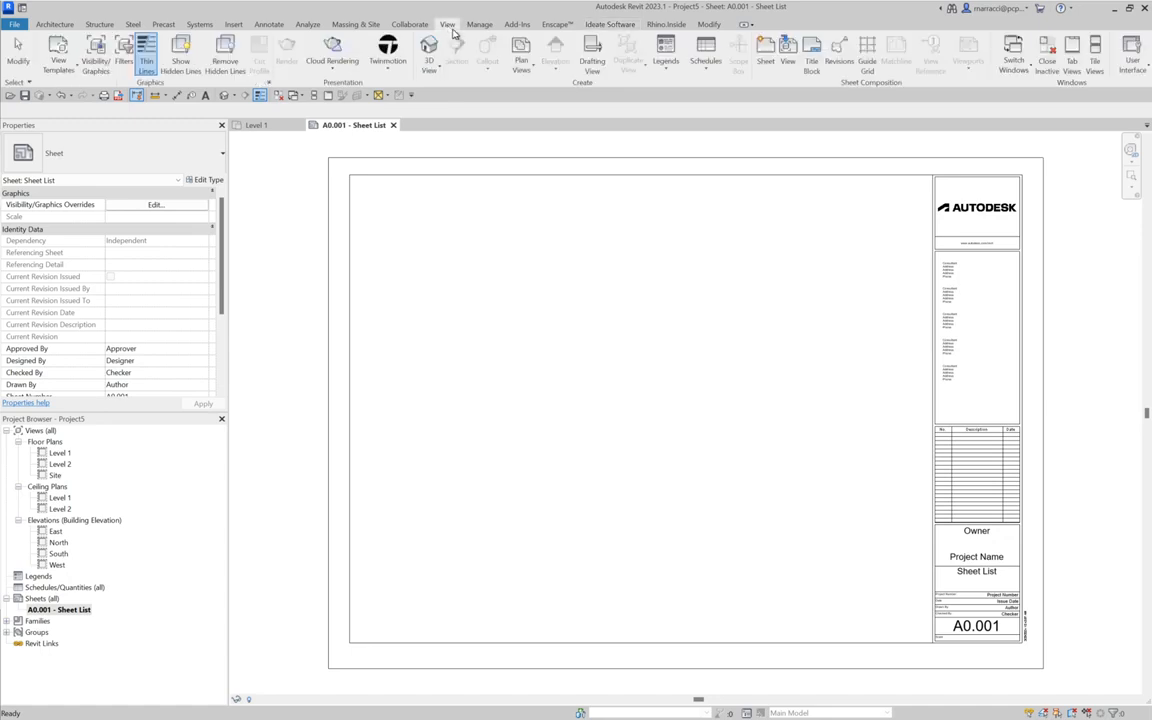
{"action": "left_click", "coordinate": [763, 55]}
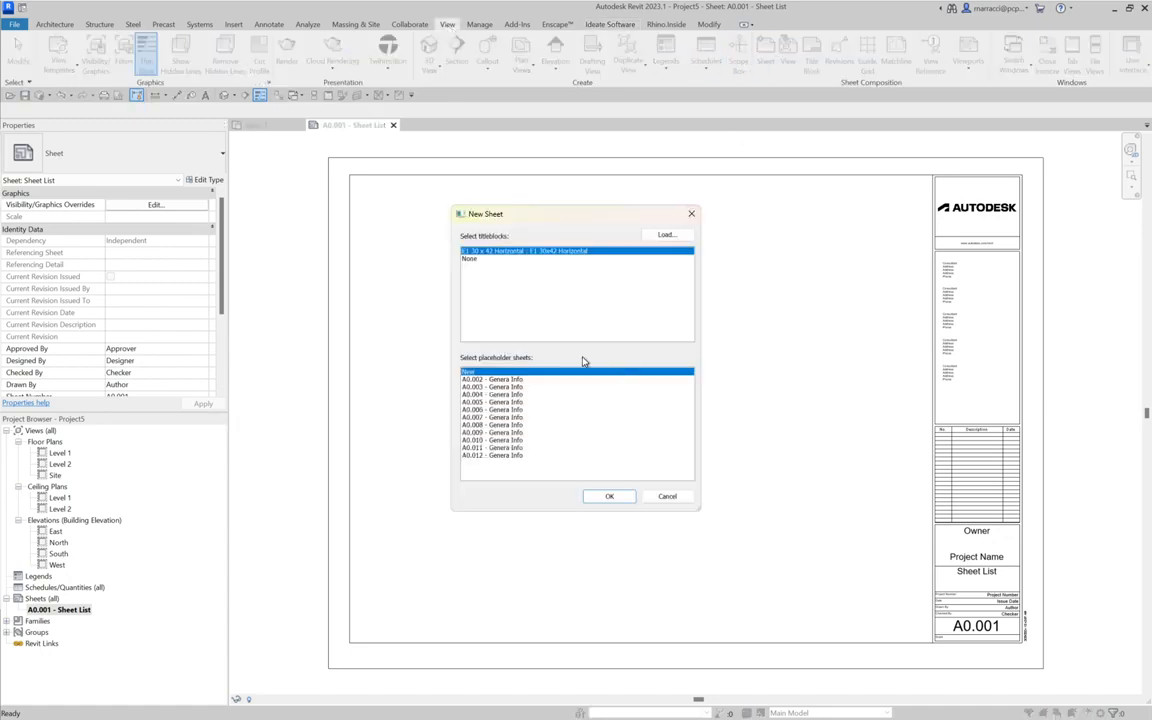
{"action": "left_click", "coordinate": [520, 380]}
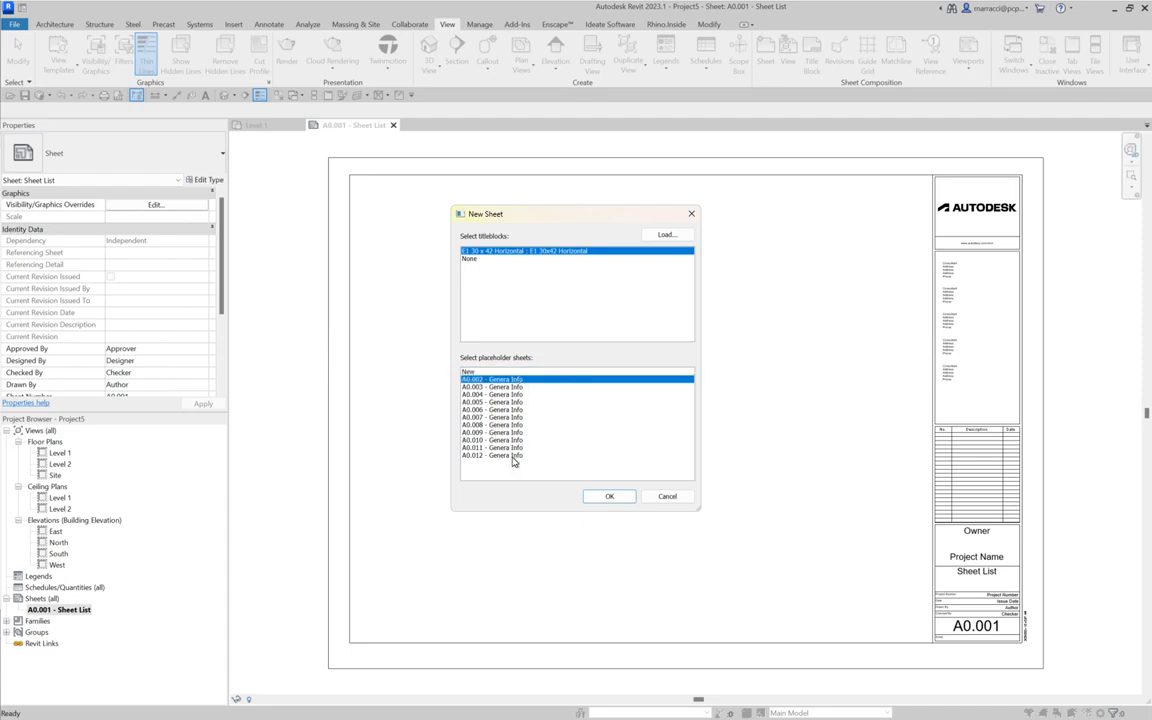
{"action": "left_click", "coordinate": [513, 458], "text": "shift"}
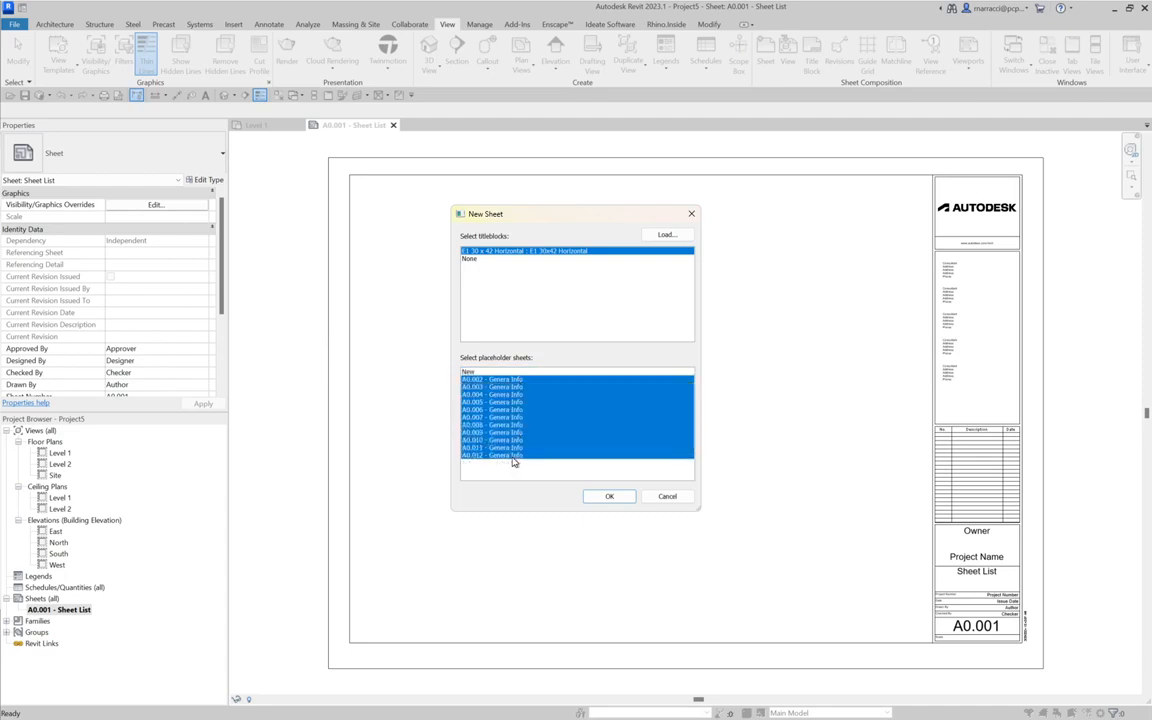
{"action": "left_click", "coordinate": [602, 497]}
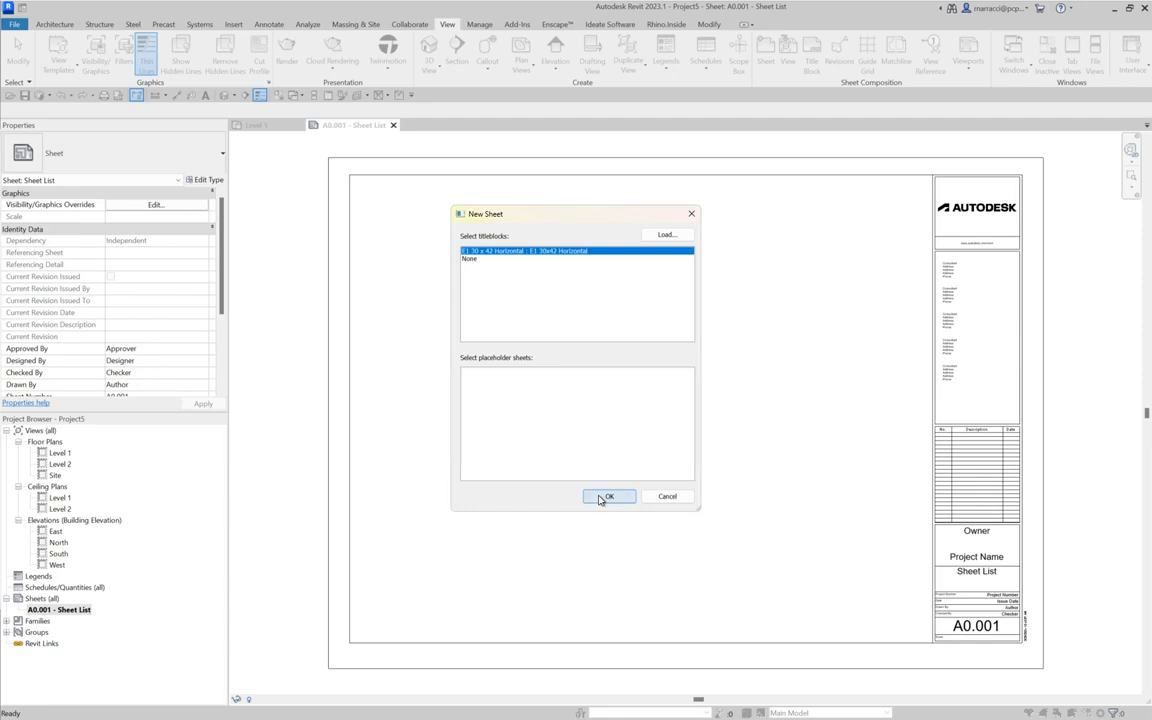
{"action": "scroll", "coordinate": [115, 540], "scroll_direction": "down", "scroll_amount": 2}
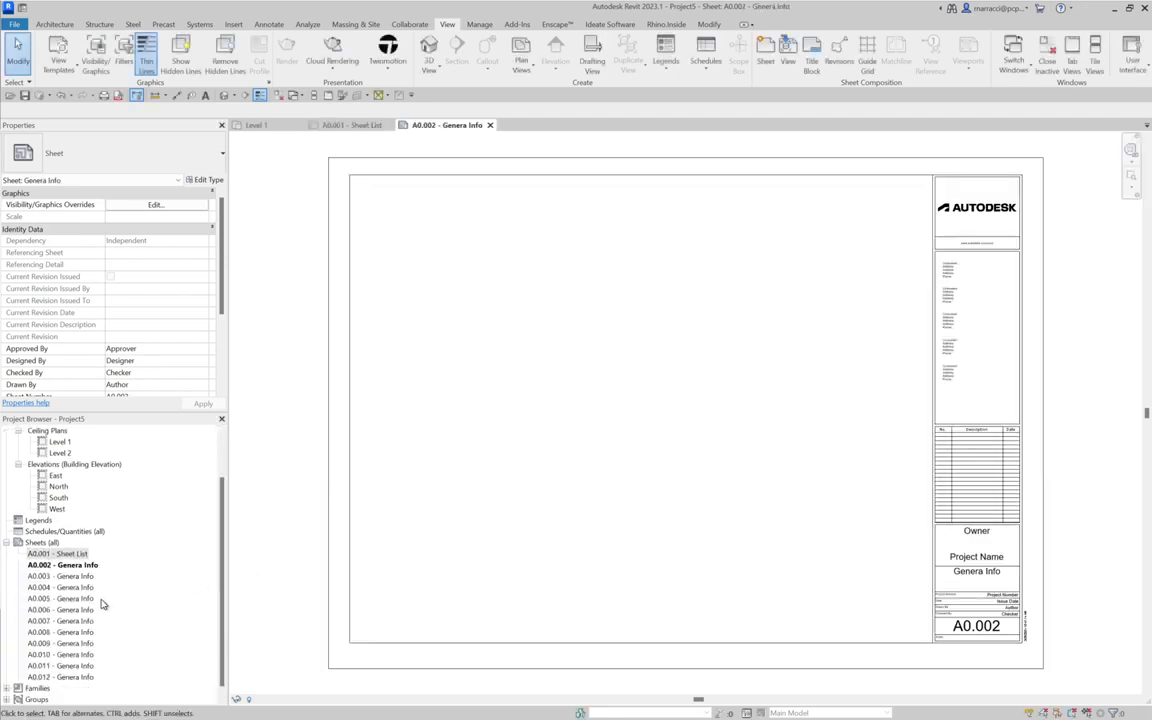
{"action": "scroll", "coordinate": [101, 604], "scroll_direction": "down", "scroll_amount": 1}
{"action": "left_click", "coordinate": [75, 553]}
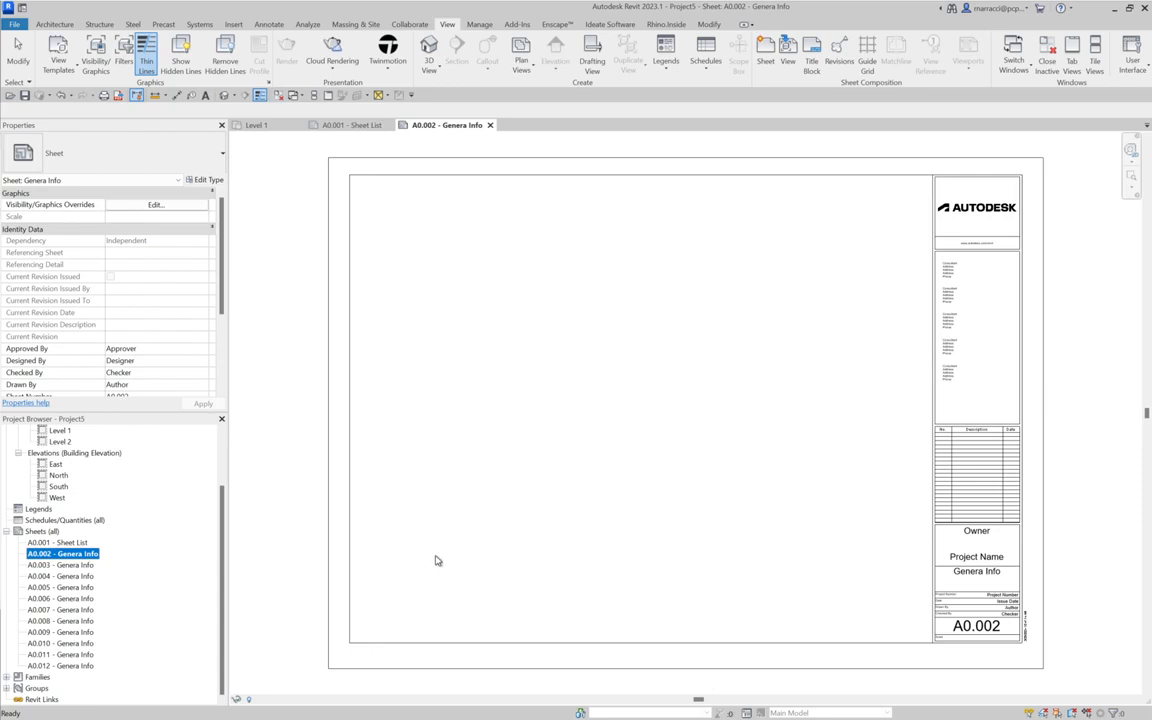
- Relaunch Ideate BIMLink, export the Sheets link to Sheets.xlsx over the existing worksheet, and open the file in Excel
{"action": "left_click", "coordinate": [612, 24]}
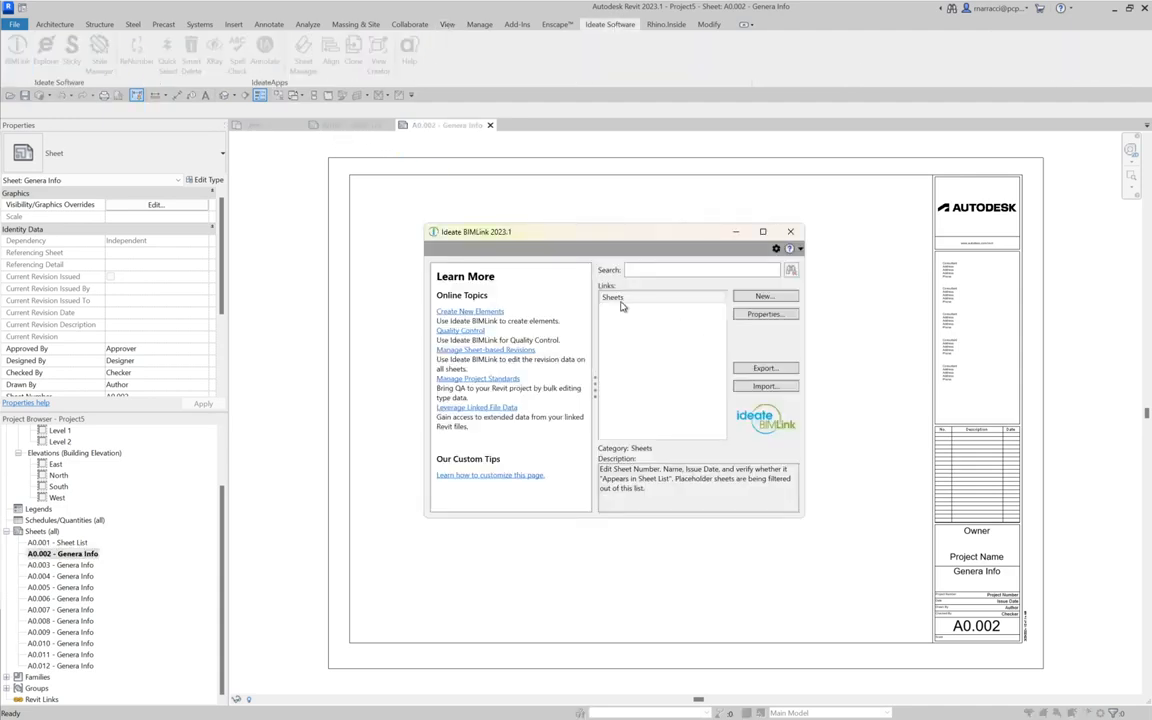
{"action": "left_click", "coordinate": [619, 298]}
{"action": "left_click", "coordinate": [759, 369]}
{"action": "left_click", "coordinate": [1050, 699]}
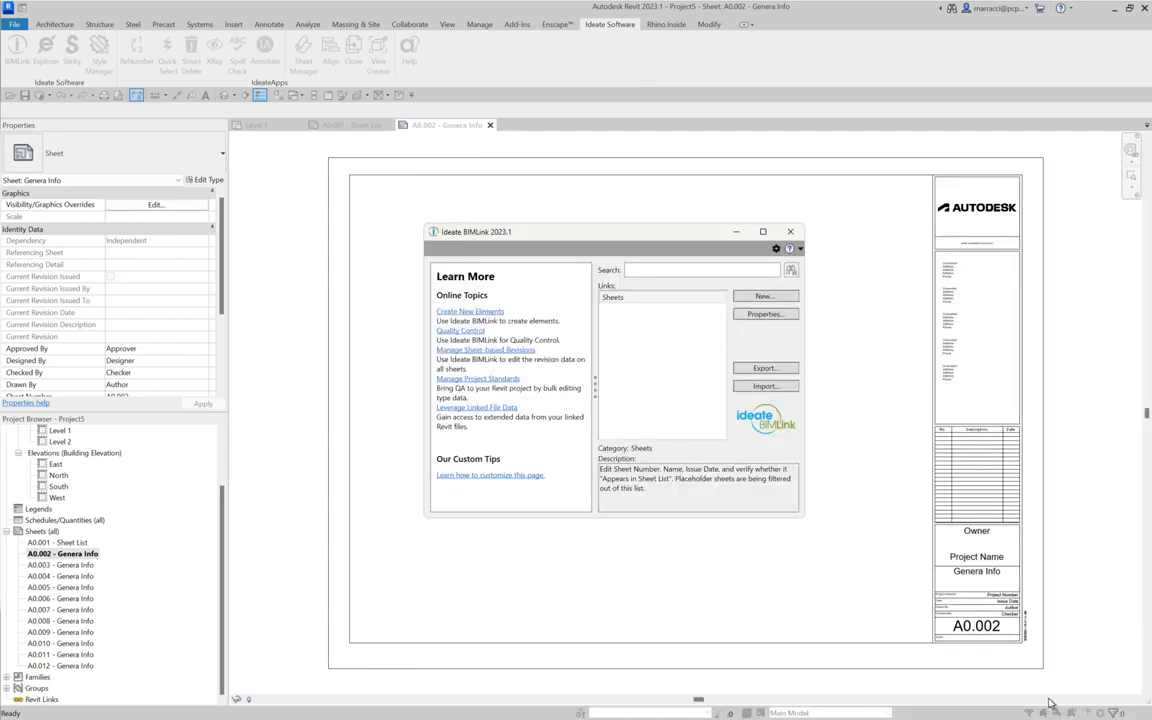
{"action": "left_click", "coordinate": [596, 368]}
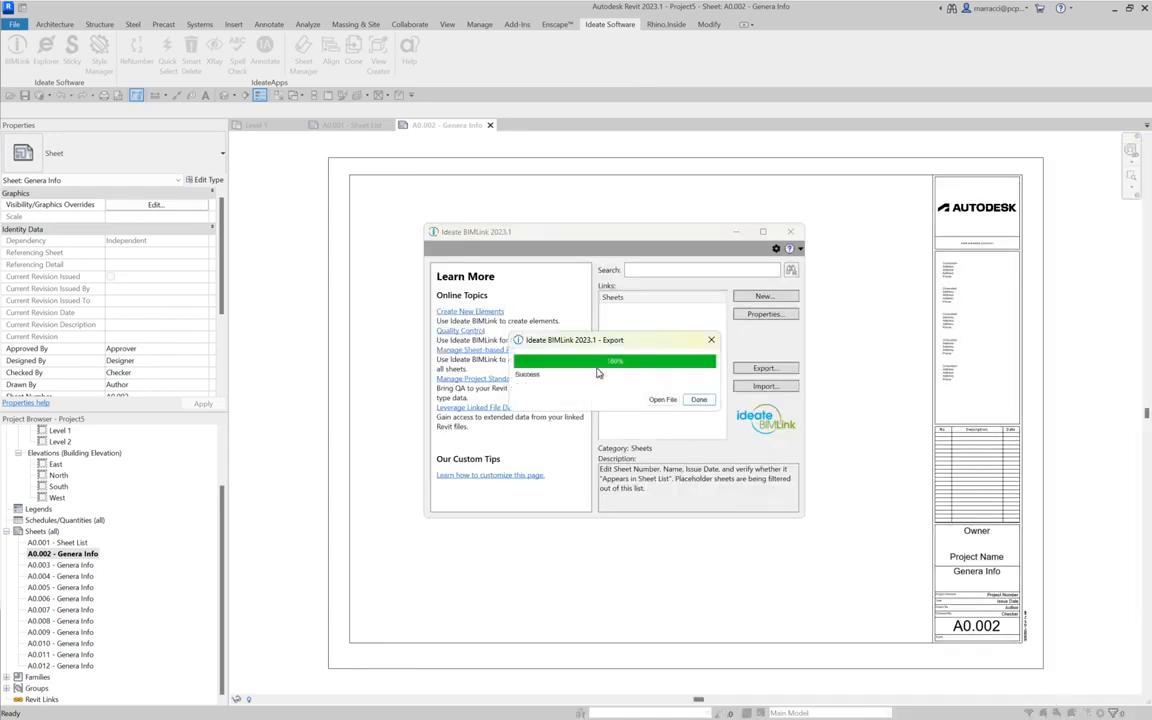
{"action": "left_click", "coordinate": [661, 399]}
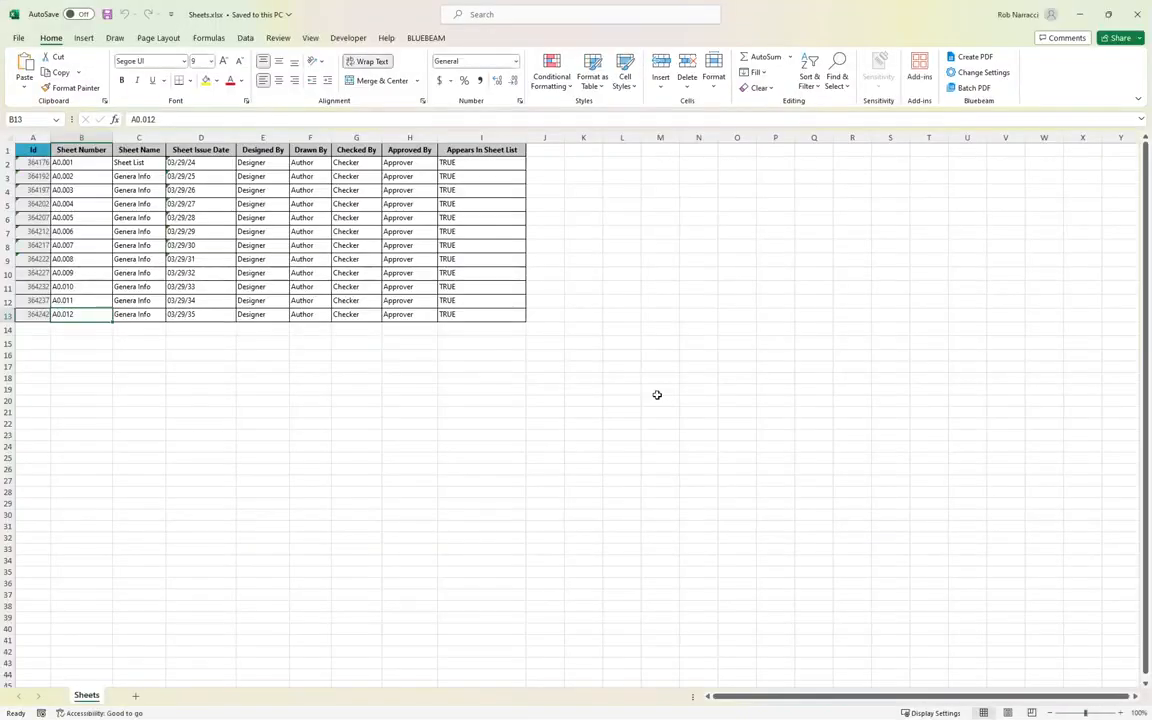
- Correct the Sheet Name of A0.002 to "General Info"
{"action": "left_click", "coordinate": [140, 177]}
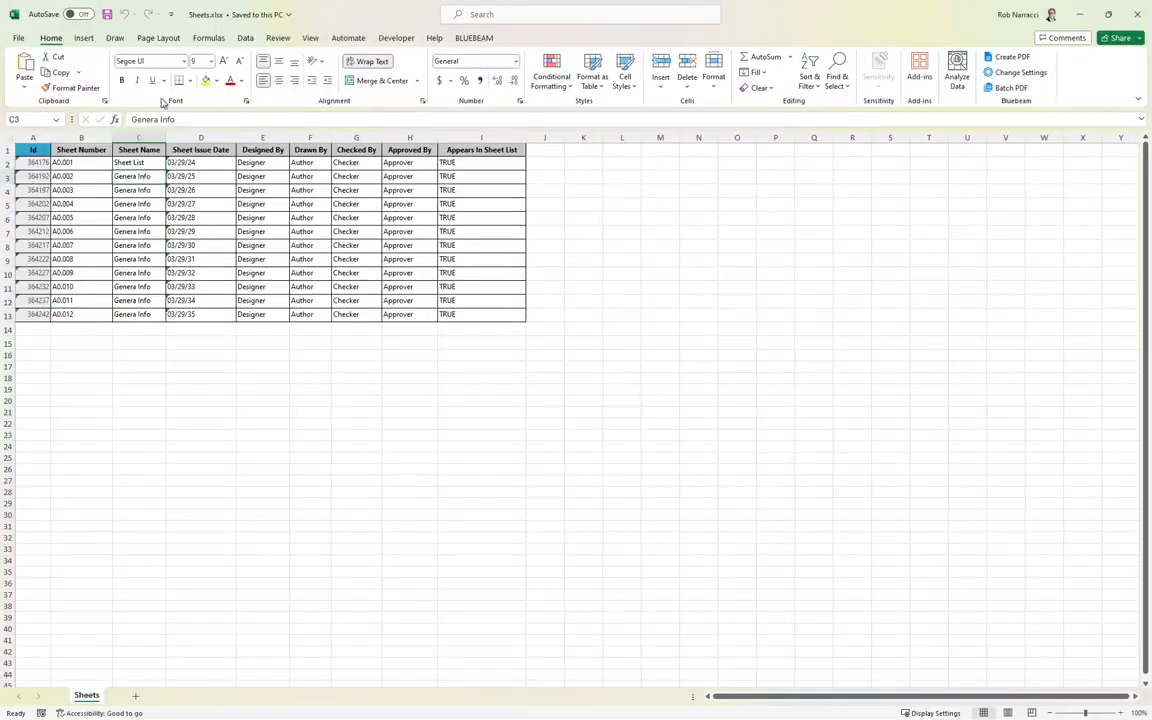
{"action": "left_click", "coordinate": [159, 119]}
{"action": "type", "text": "l"}
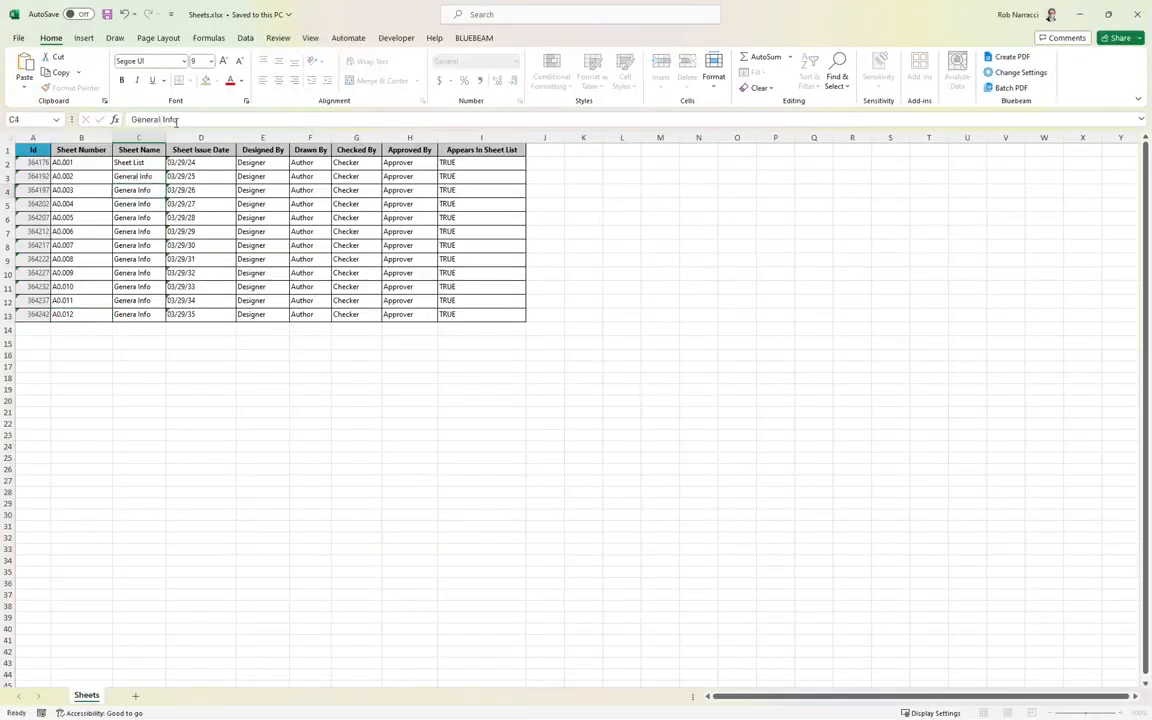
{"action": "key", "text": "Return"}
{"action": "left_click", "coordinate": [226, 472]}
- Fill the A0.002 sheet name down to A0.012, then save and close the workbook
{"action": "left_click", "coordinate": [148, 178]}
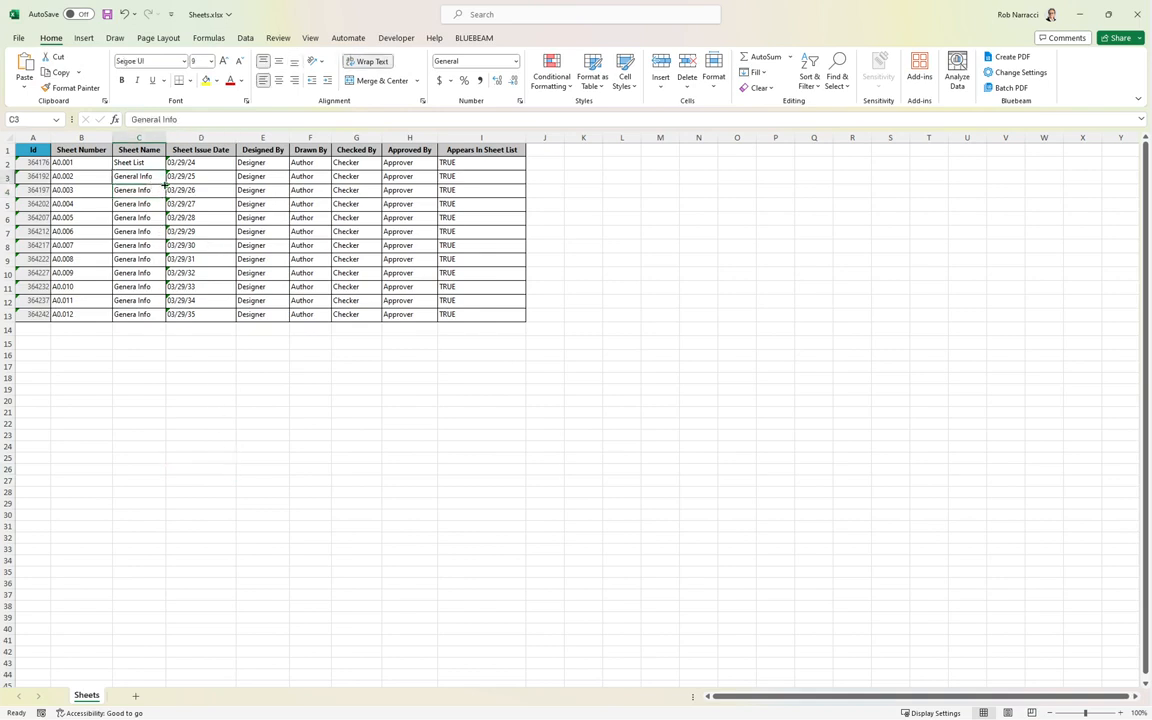
{"action": "left_click_drag", "start_coordinate": [166, 183], "coordinate": [158, 314]}
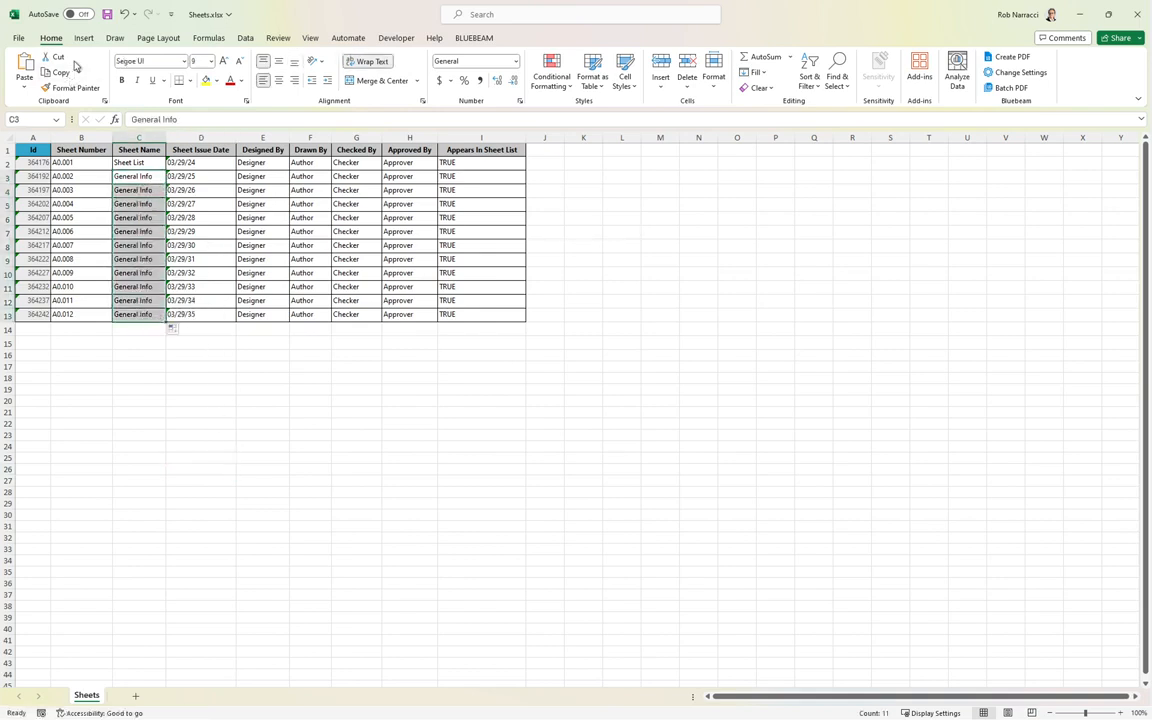
{"action": "left_click", "coordinate": [107, 14]}
{"action": "left_click", "coordinate": [1141, 22]}
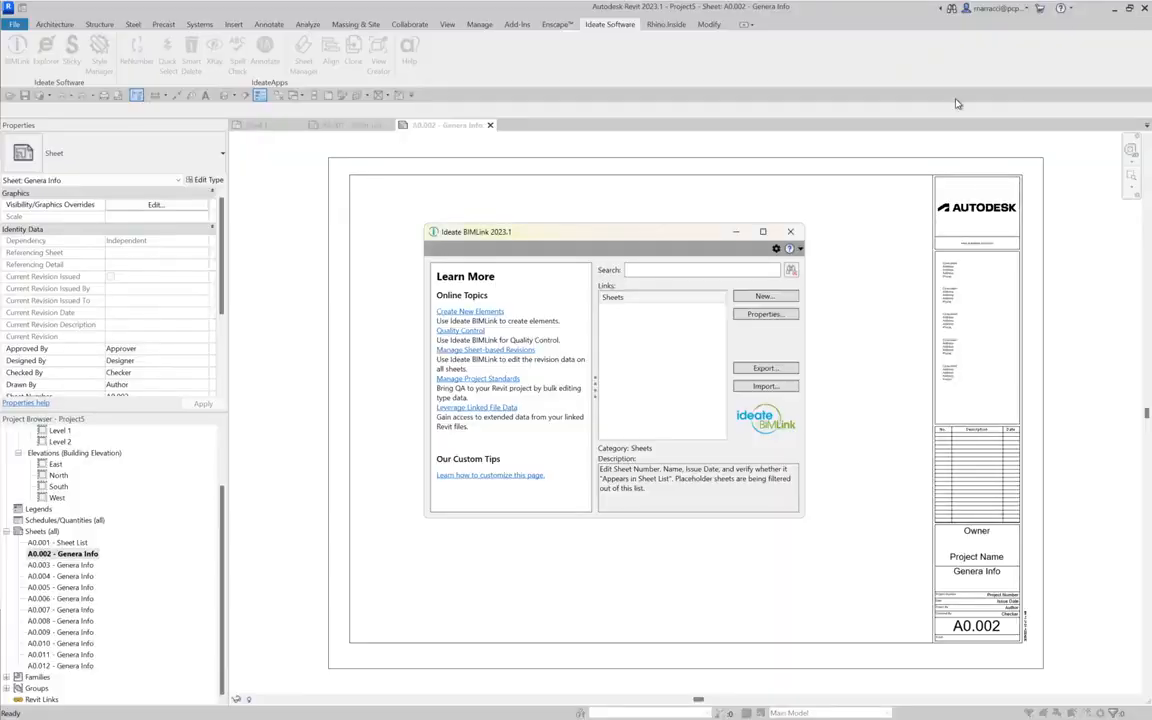
- Import the updated Sheets.xlsx through the Sheets link in Revit, close Ideate BIMLink, and select sheet A0.004 in the Project Browser
{"action": "left_click", "coordinate": [650, 298]}
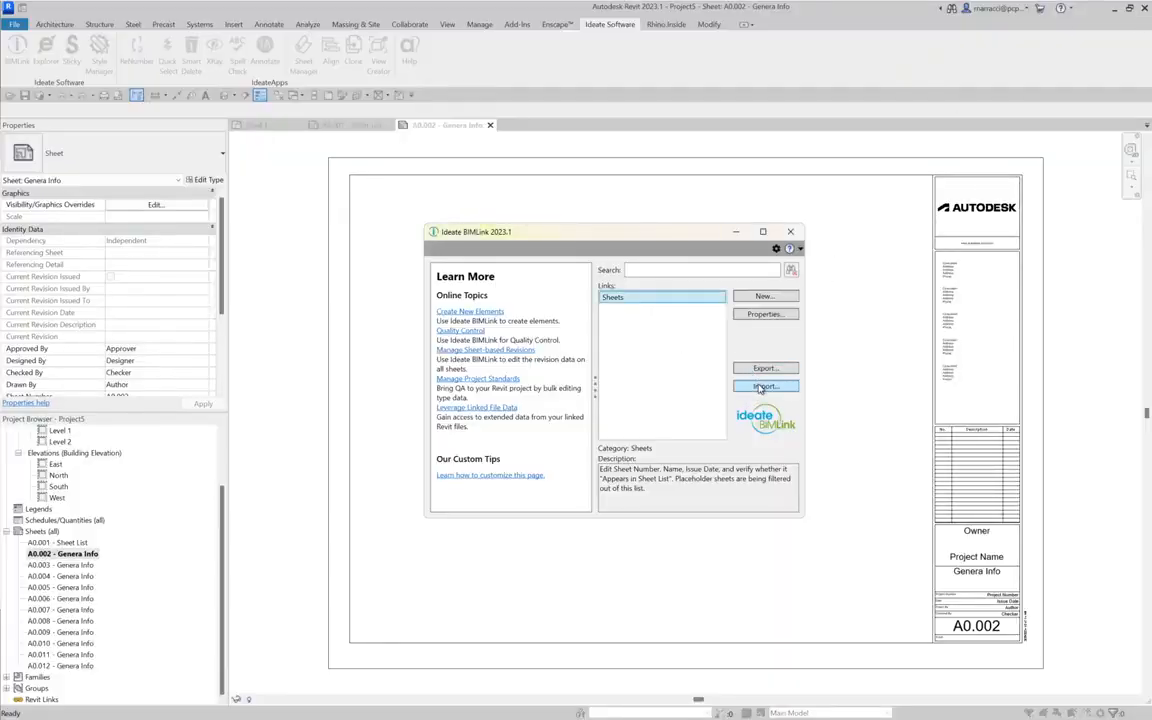
{"action": "left_click", "coordinate": [765, 386]}
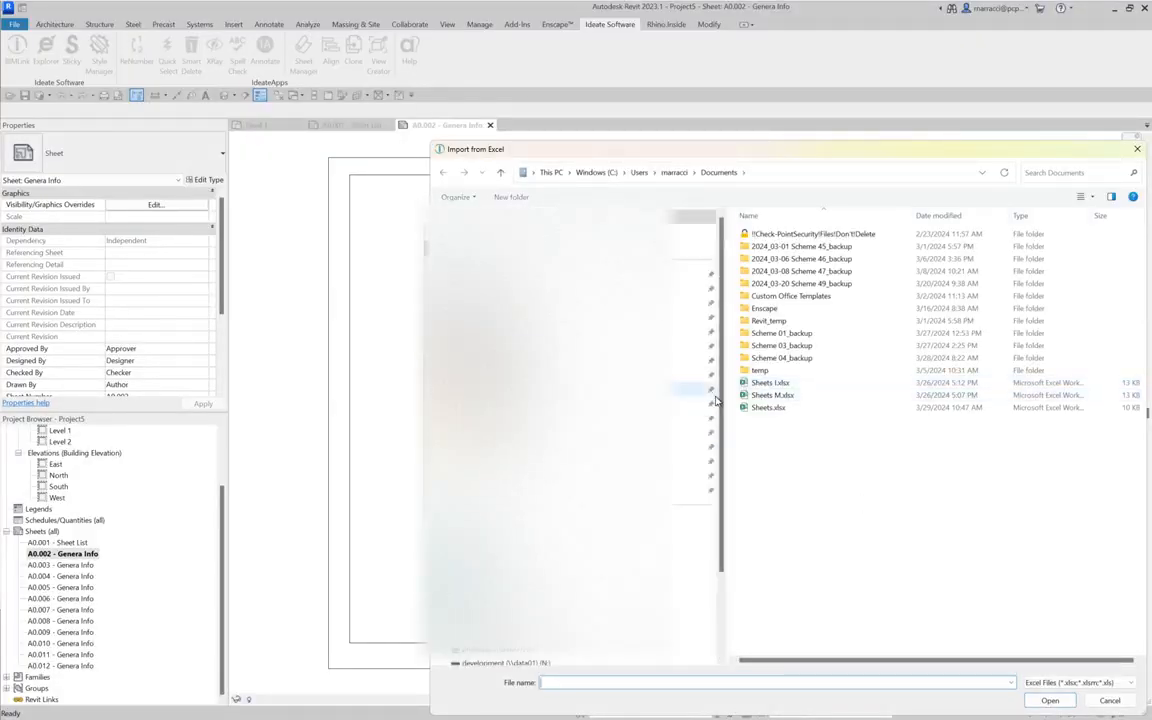
{"action": "left_click", "coordinate": [762, 408]}
{"action": "left_click", "coordinate": [1051, 702]}
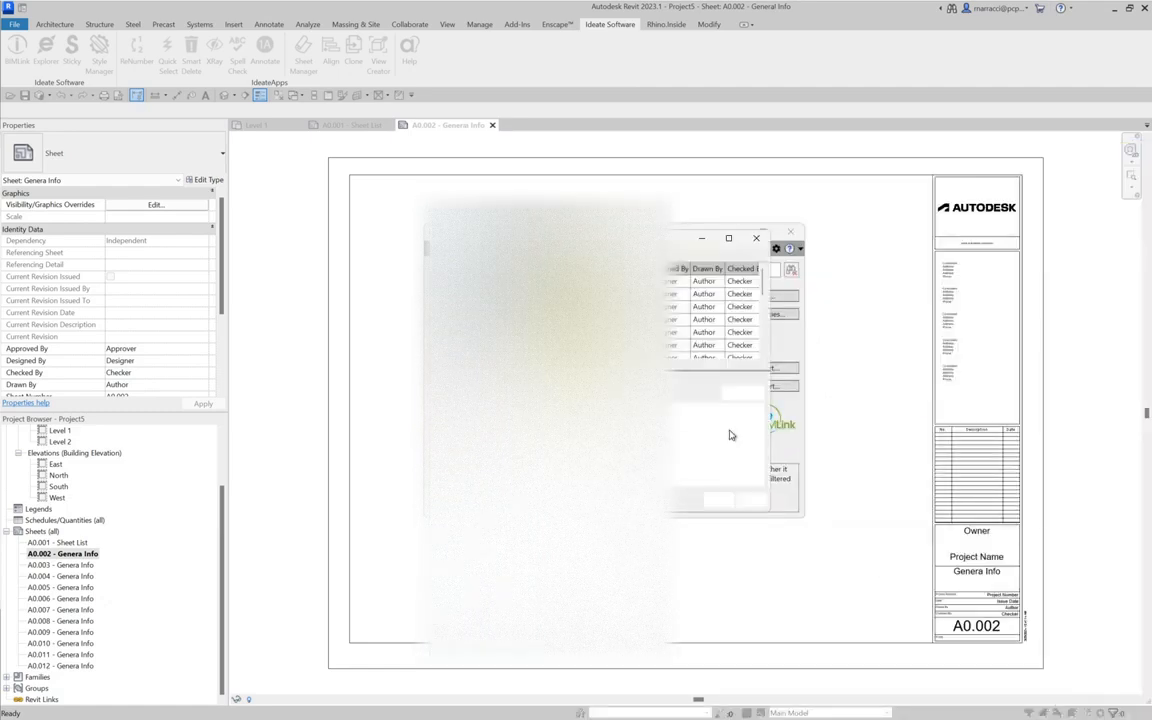
{"action": "left_click", "coordinate": [722, 499]}
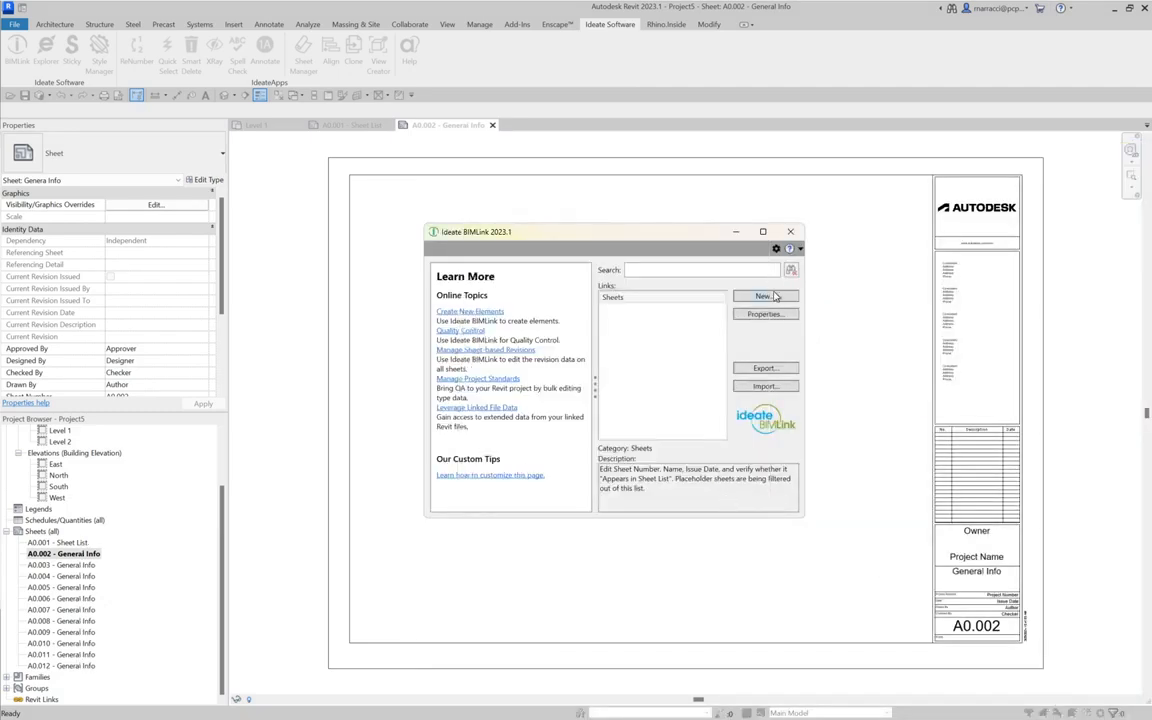
{"action": "left_click", "coordinate": [790, 231]}
{"action": "left_click", "coordinate": [84, 576]}
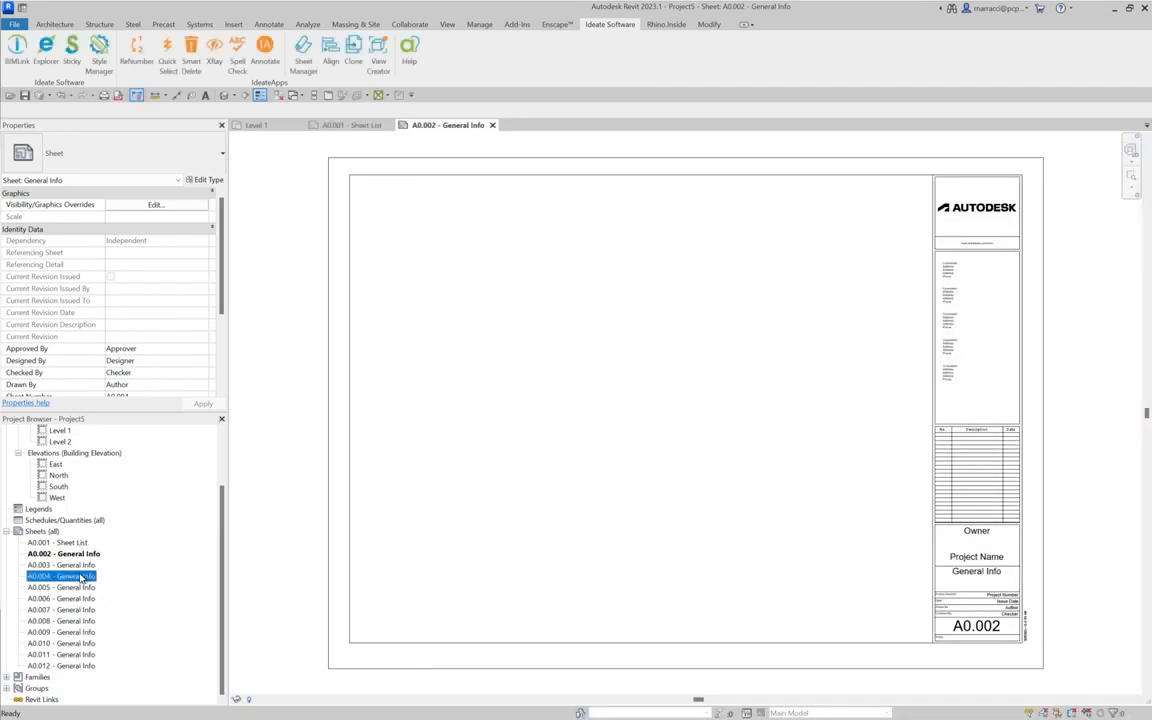